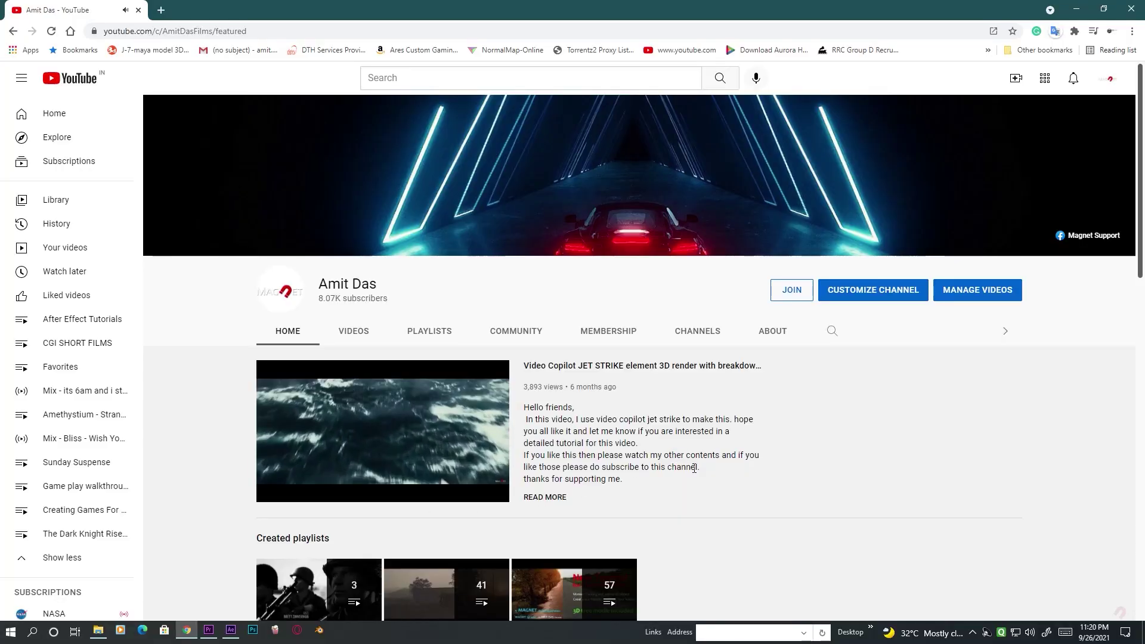
pyautogui.scroll(-3, 724, 462)
pyautogui.scroll(-1, 724, 463)
pyautogui.scroll(-3, 723, 463)
pyautogui.scroll(-1, 723, 463)
pyautogui.scroll(3, 724, 462)
pyautogui.scroll(2, 723, 463)
pyautogui.scroll(4, 723, 463)
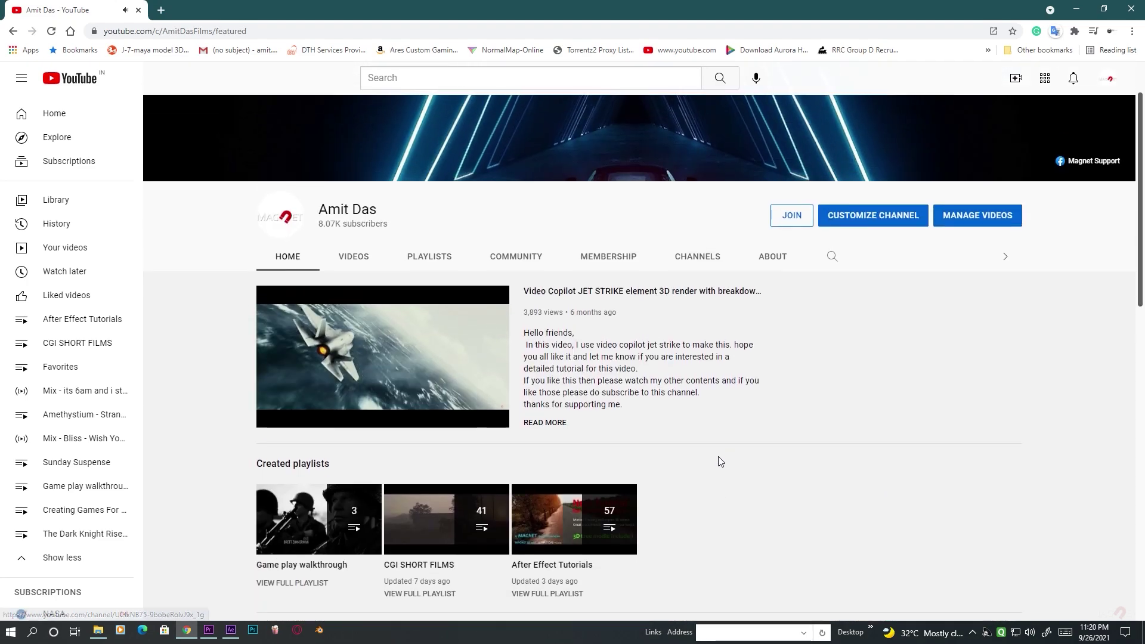
# Show the channel's full list of uploaded videos to find the T-rex pack link.
pyautogui.click(354, 332)
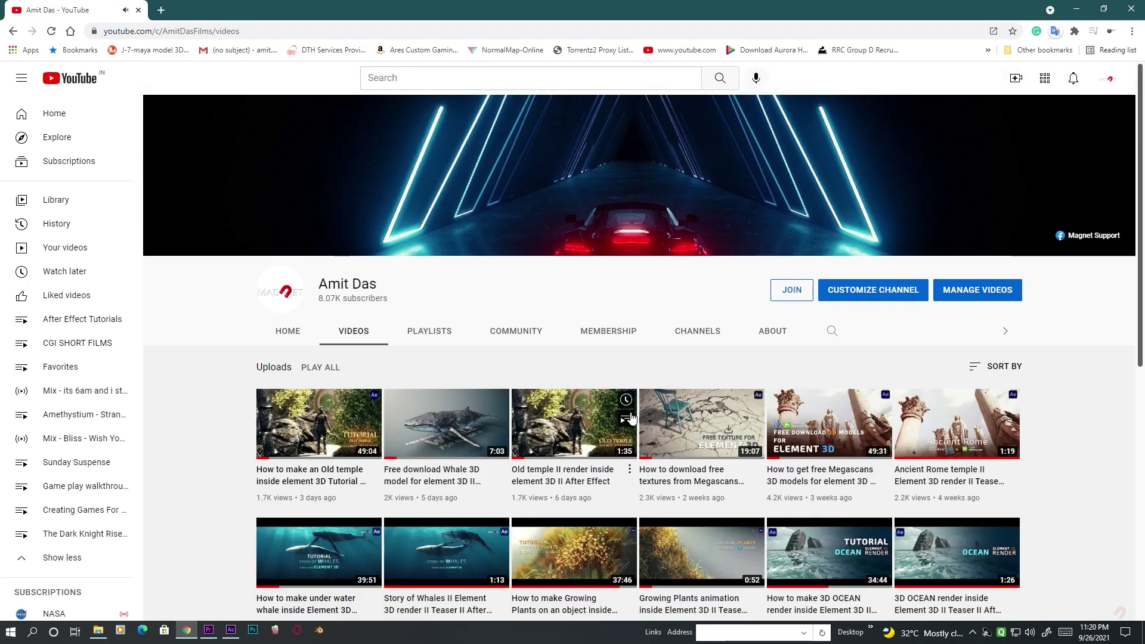
pyautogui.scroll(-3, 686, 383)
pyautogui.scroll(-3, 685, 384)
pyautogui.scroll(-1, 1029, 404)
pyautogui.scroll(-4, 1030, 403)
pyautogui.scroll(-4, 1032, 435)
pyautogui.scroll(-3, 1044, 454)
pyautogui.scroll(-5, 1045, 454)
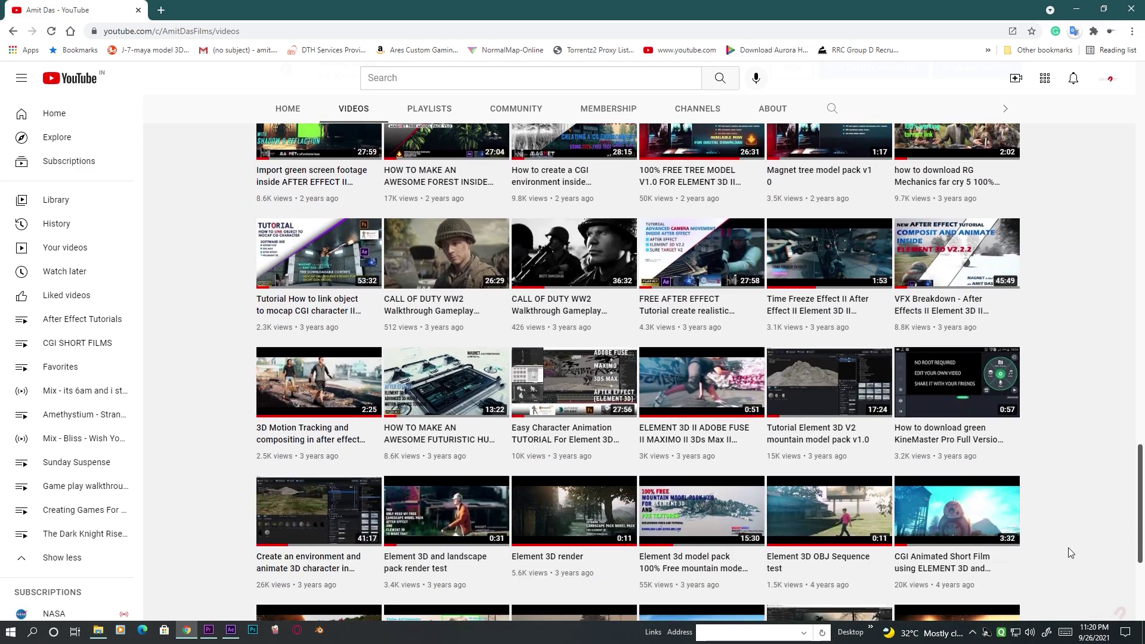
pyautogui.scroll(-2, 1068, 548)
pyautogui.scroll(1, 1065, 540)
pyautogui.scroll(10, 1064, 538)
pyautogui.scroll(10, 1065, 536)
pyautogui.scroll(10, 1065, 536)
pyautogui.scroll(10, 1064, 536)
pyautogui.scroll(2, 1065, 541)
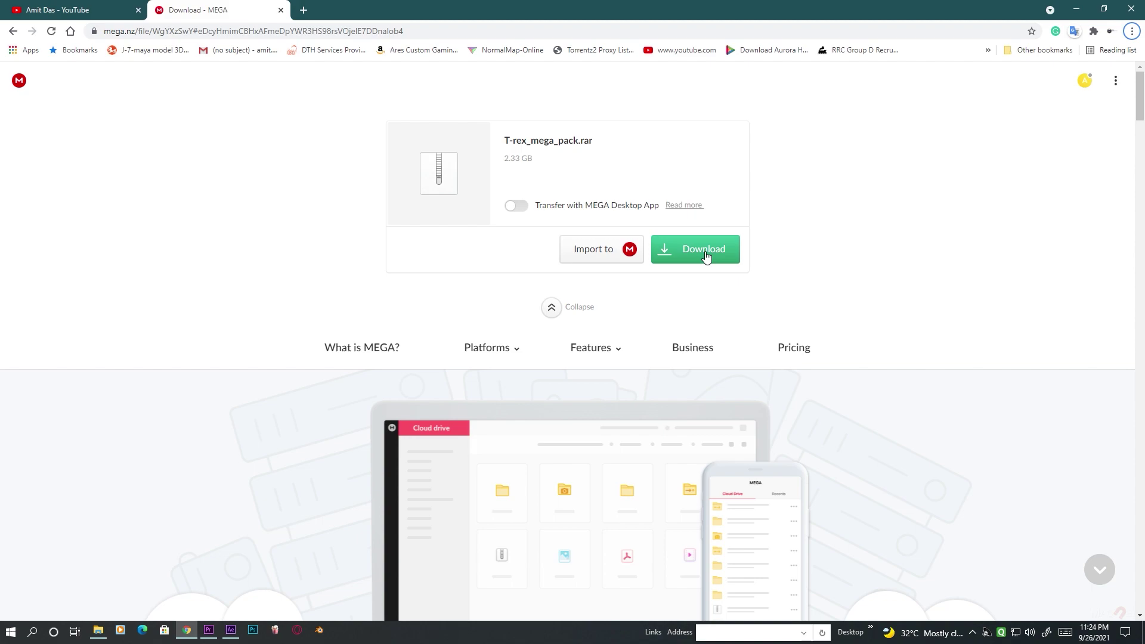
# Start the MEGA download of the 2.33 GB T-rex_mega_pack.rar archive.
pyautogui.click(705, 253)
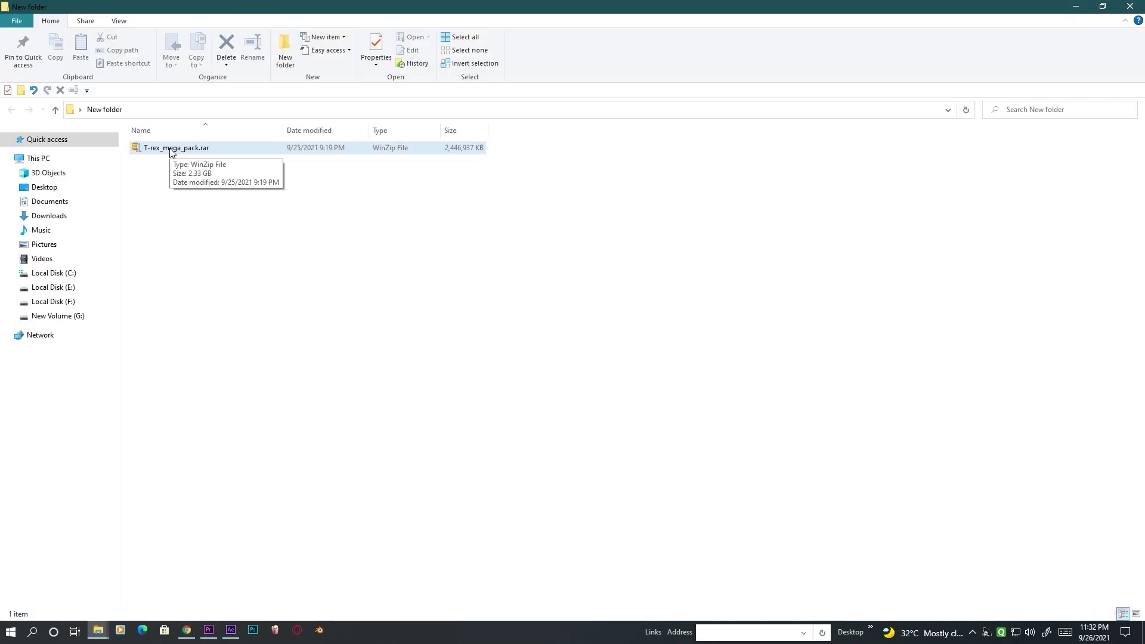
# Extract T-rex_mega_pack.rar into its own T-rex_mega_pack folder.
pyautogui.rightClick(171, 152)
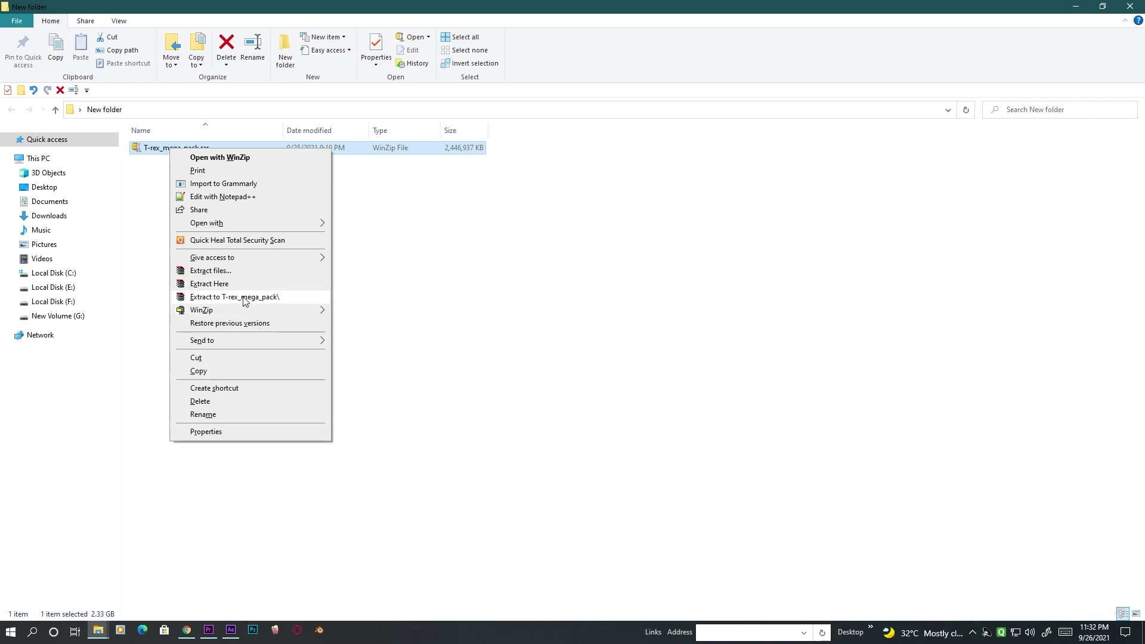
pyautogui.click(244, 298)
pyautogui.click(191, 148)
# Copy the extracted T-rex_mega_pack folder for the VideoCopilot Models directory.
pyautogui.rightClick(180, 150)
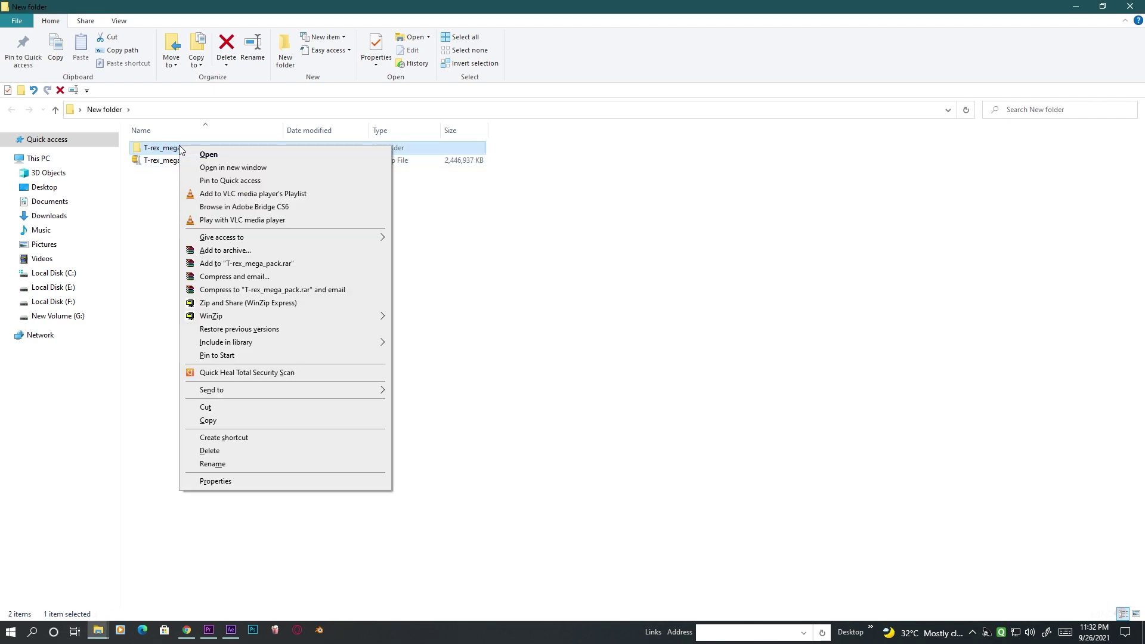
pyautogui.click(226, 422)
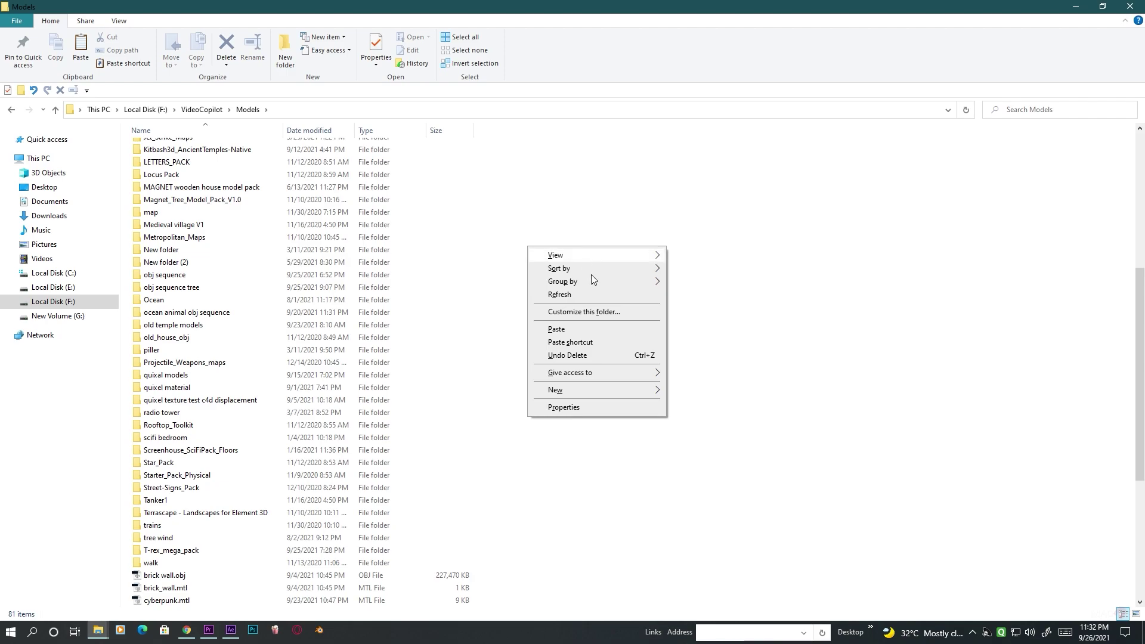
pyautogui.click(713, 333)
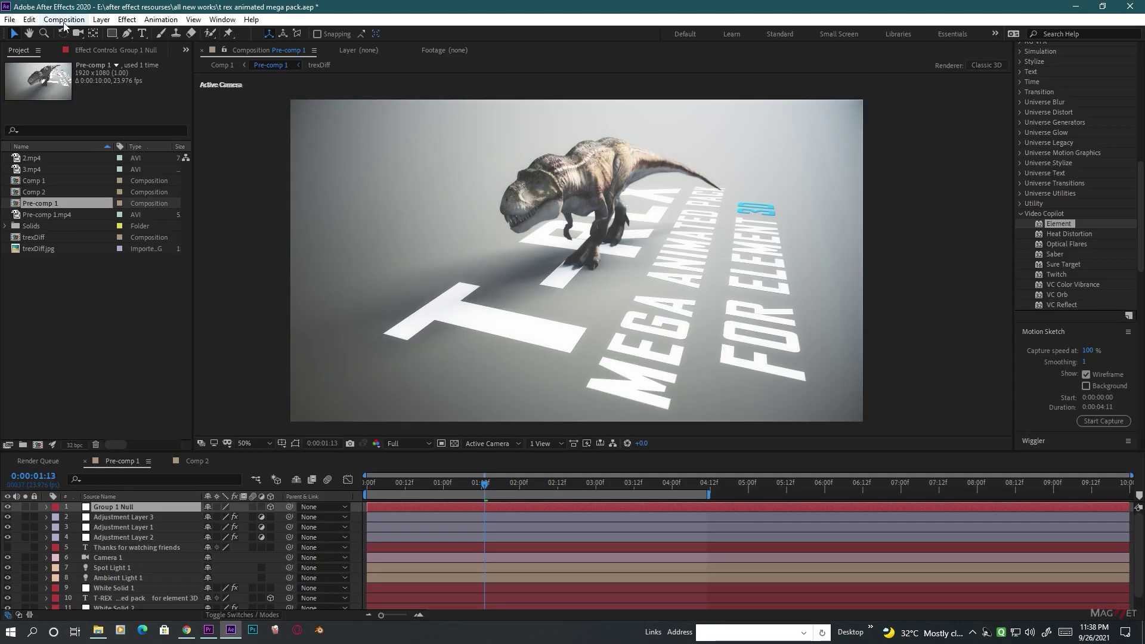
pyautogui.click(65, 20)
# Create Comp 3, add a solid named element, and apply the Element effect to it.
pyautogui.click(259, 307)
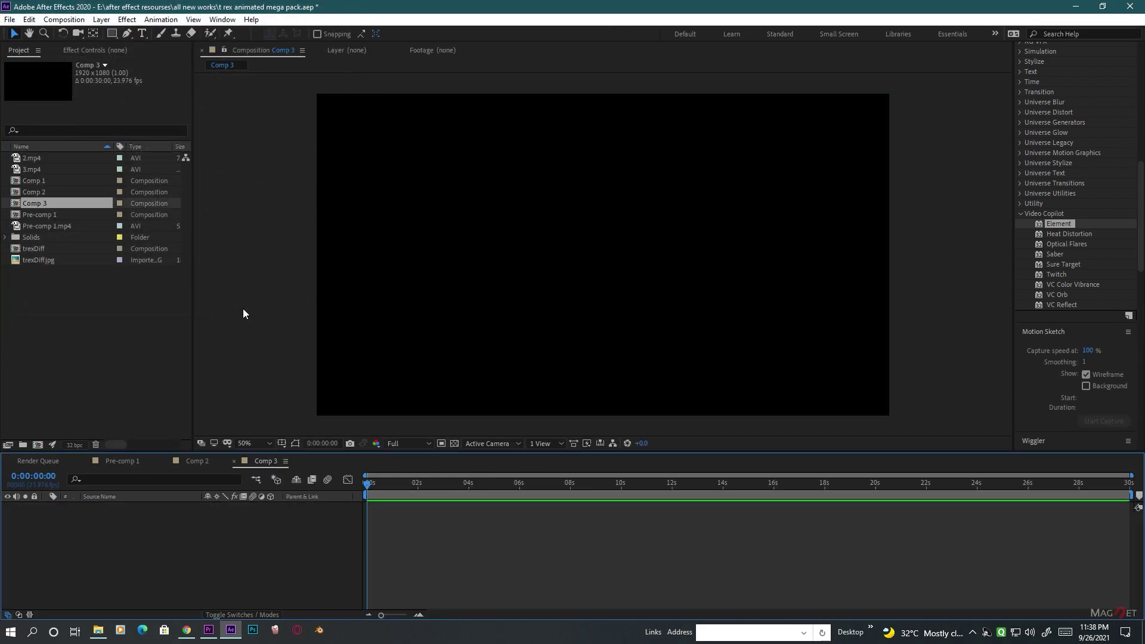
pyautogui.rightClick(158, 560)
pyautogui.click(322, 454)
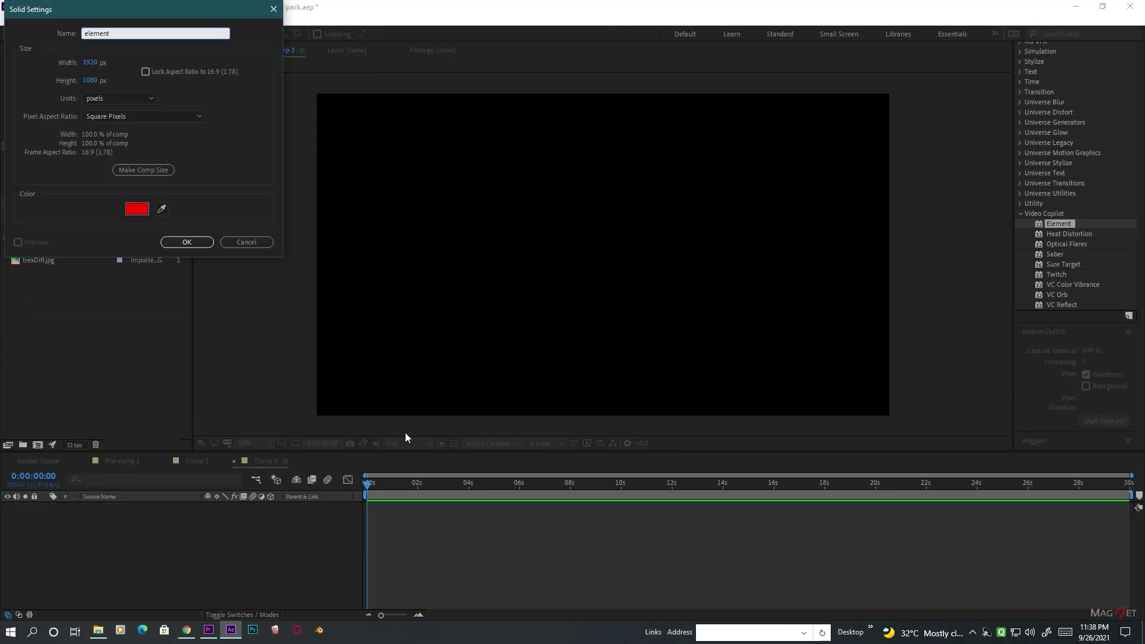
pyautogui.click(185, 243)
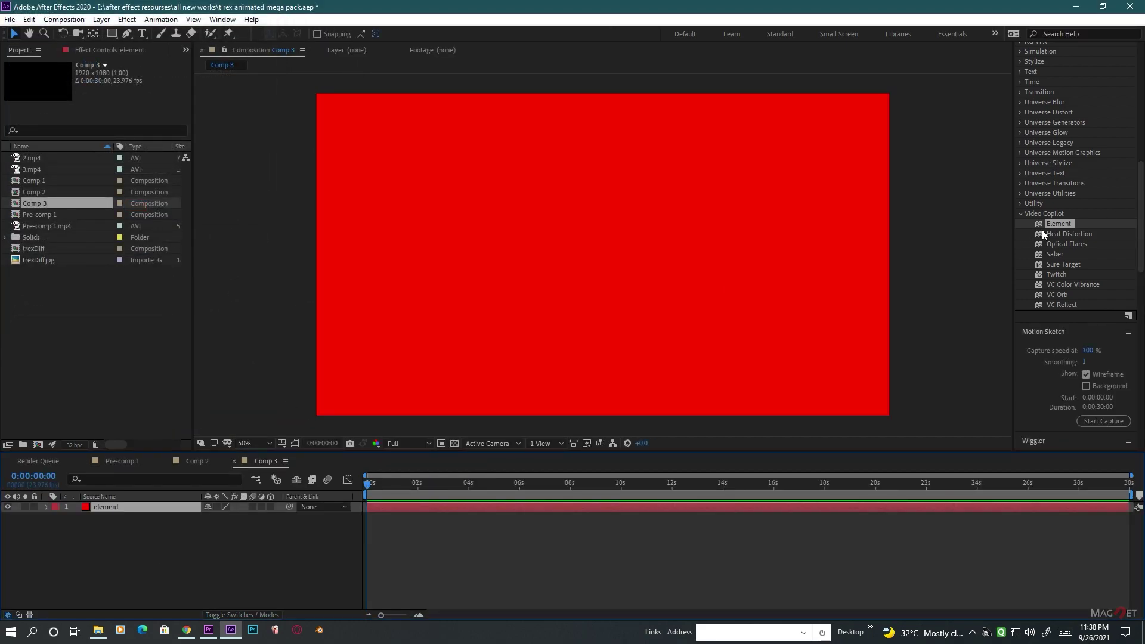
pyautogui.moveTo(1056, 224); pyautogui.dragTo(311, 218)
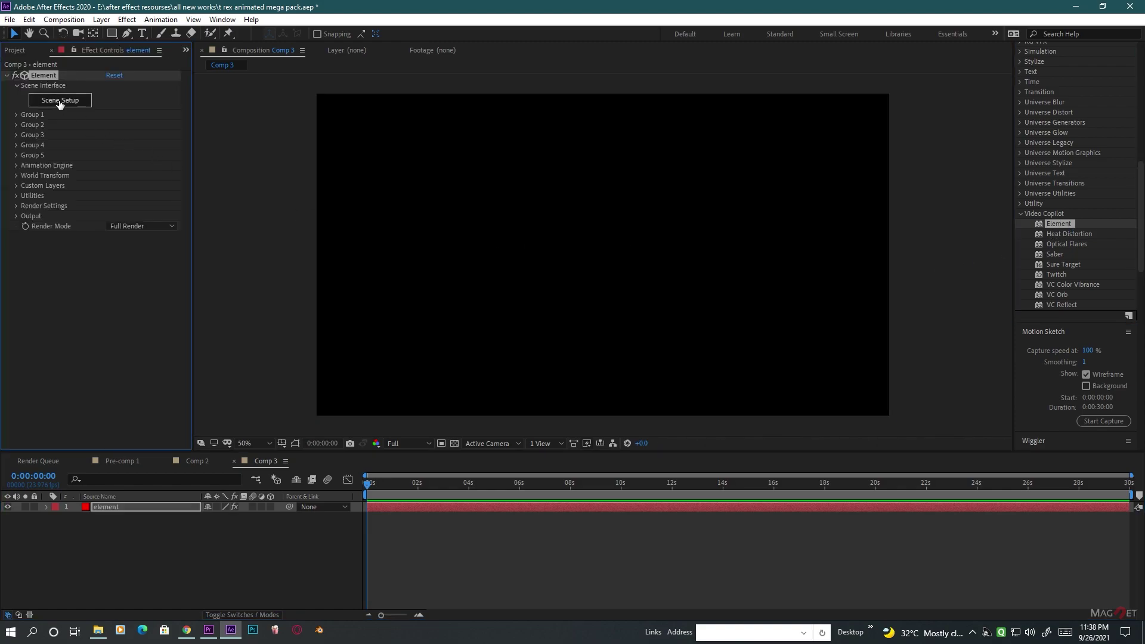
# Open Element's Scene Setup, expand T-rex_mega_pack, and widen the Model Browser.
pyautogui.click(60, 100)
pyautogui.moveTo(991, 159); pyautogui.dragTo(990, 332)
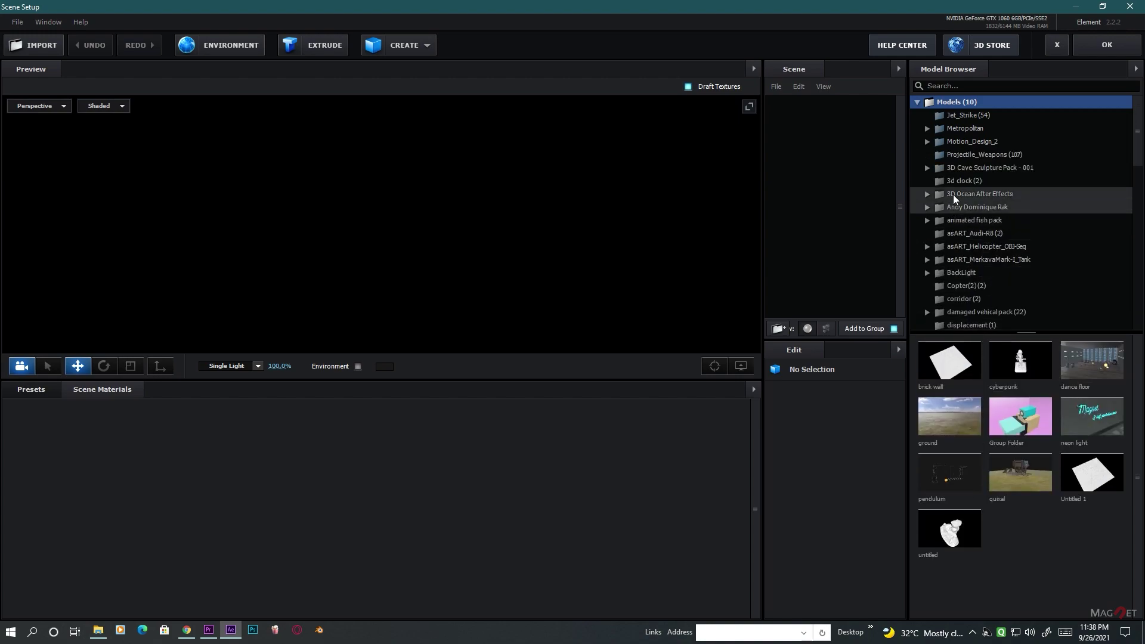
pyautogui.scroll(-5, 952, 307)
pyautogui.scroll(-2, 951, 307)
pyautogui.scroll(-2, 951, 307)
pyautogui.scroll(-2, 951, 307)
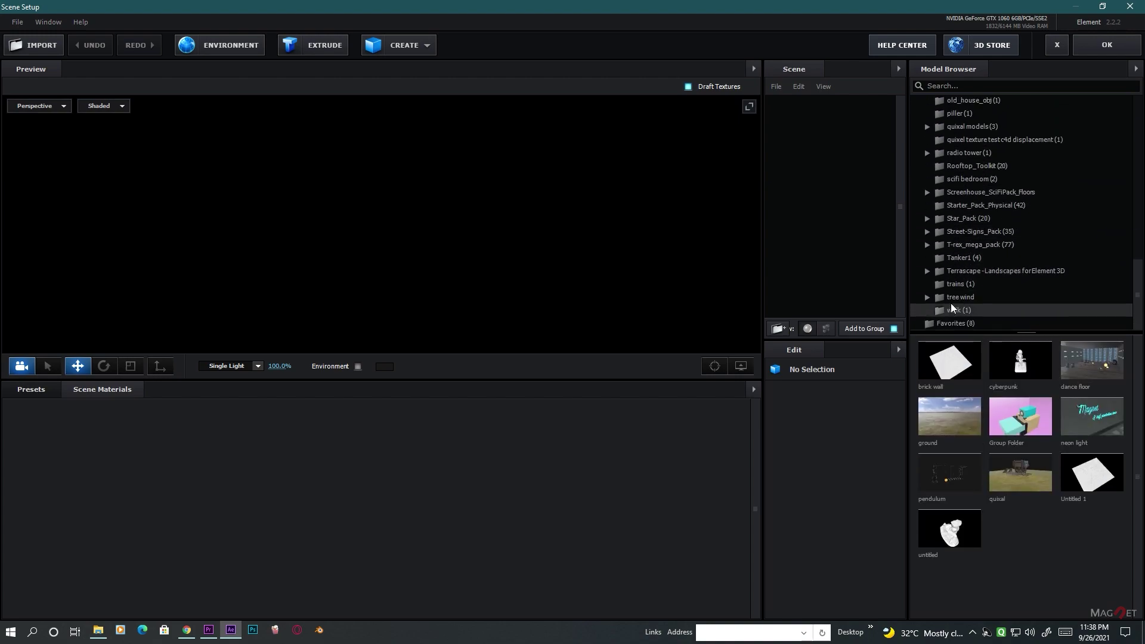
pyautogui.doubleClick(976, 246)
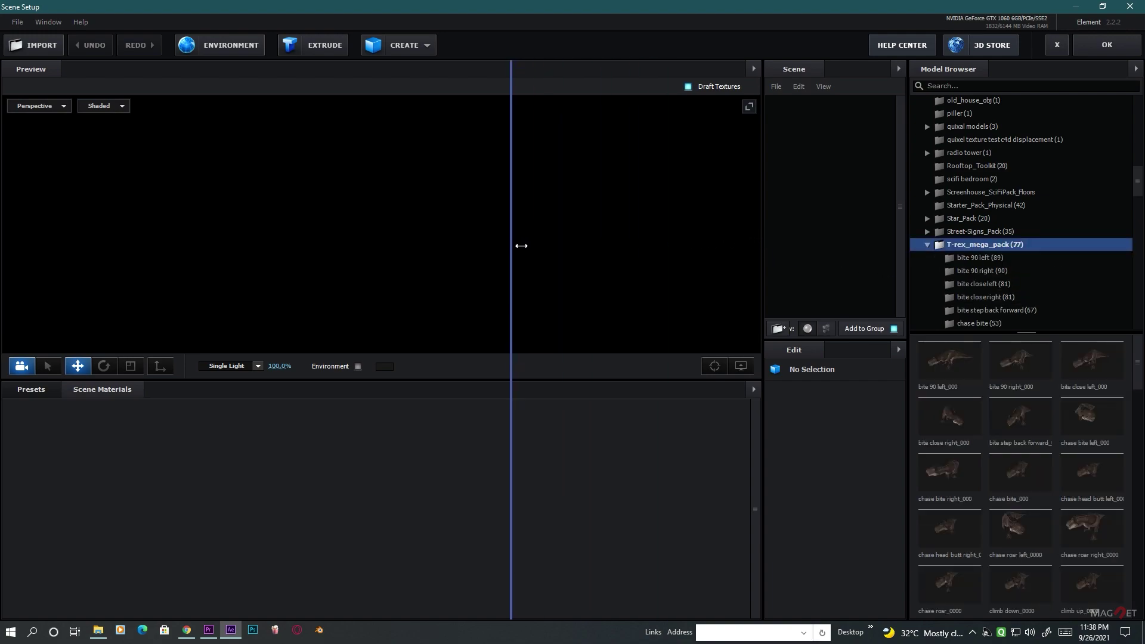
pyautogui.moveTo(769, 236); pyautogui.dragTo(539, 242)
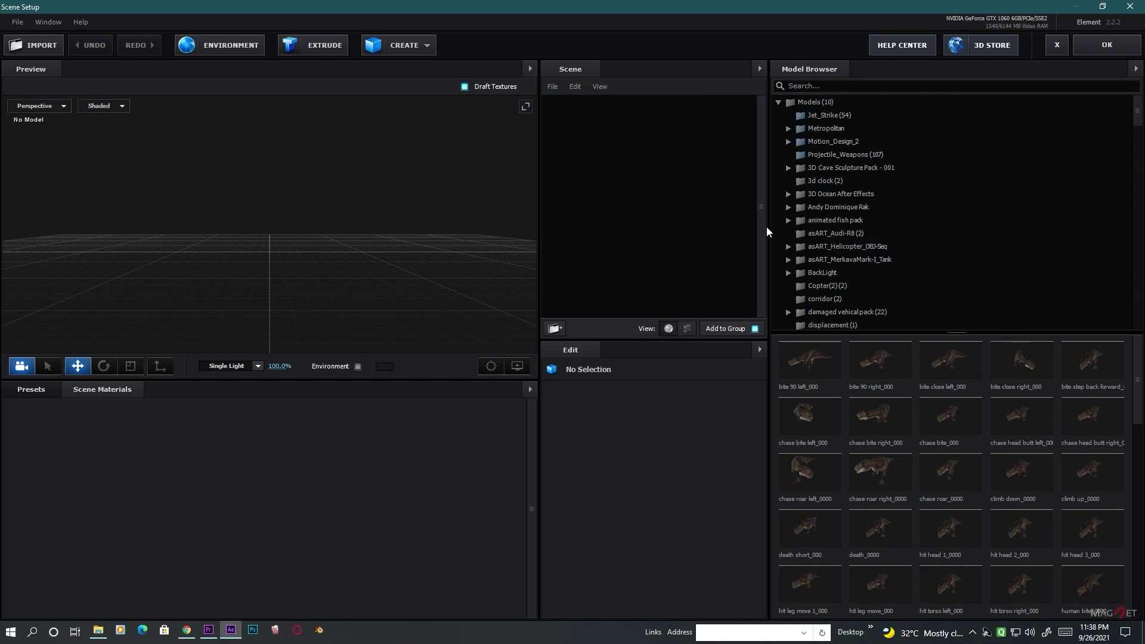
pyautogui.moveTo(725, 236); pyautogui.dragTo(677, 240)
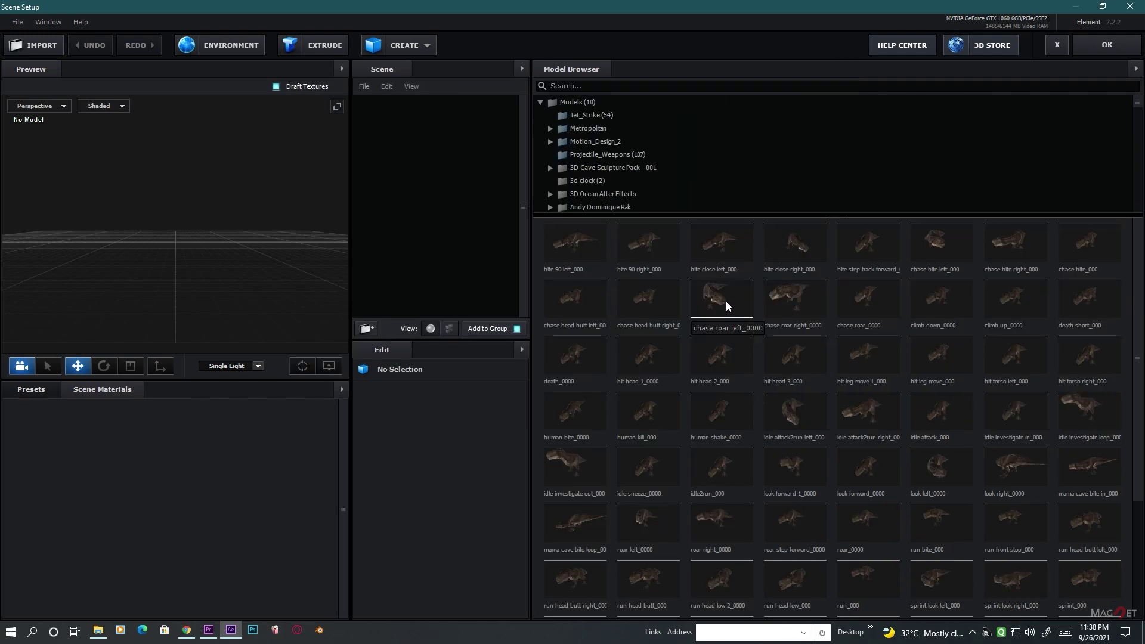
# Try the chase roar left T-rex with start frames 28, 6 and 1, then remove it.
pyautogui.doubleClick(726, 305)
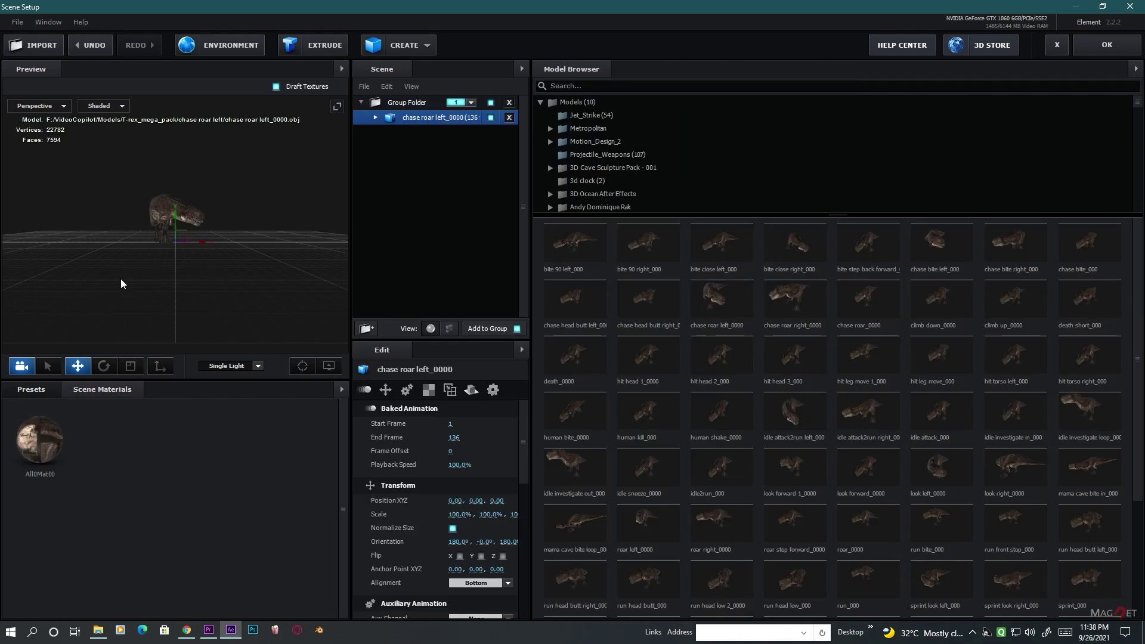
pyautogui.moveTo(163, 245)
pyautogui.mouseDown()
pyautogui.moveTo(263, 252)
pyautogui.moveTo(245, 262)
pyautogui.mouseUp()
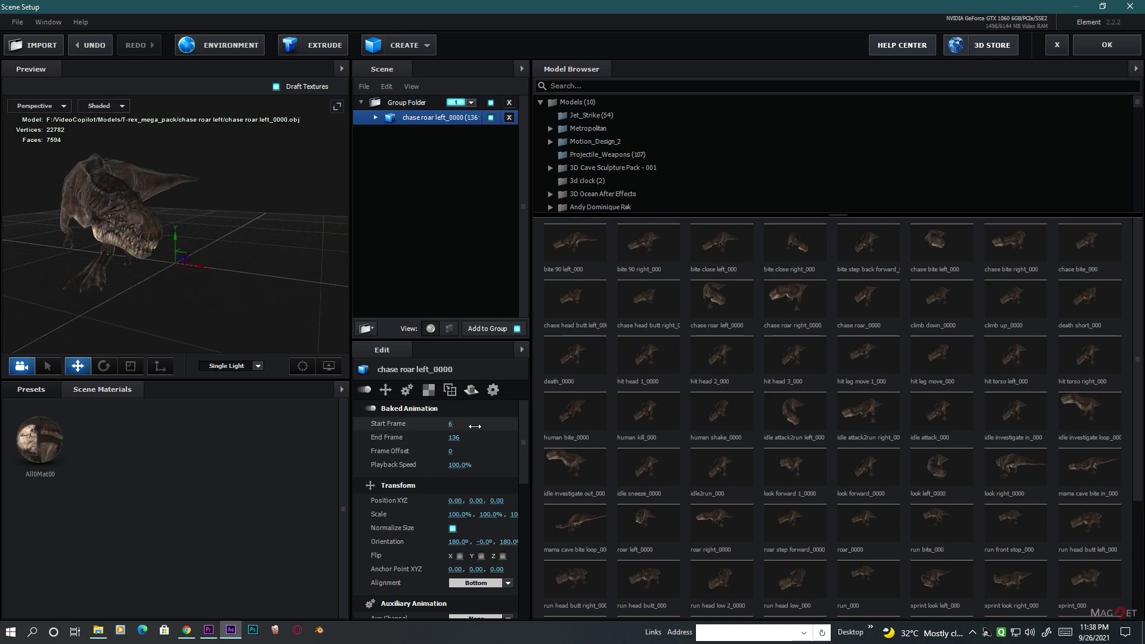
pyautogui.moveTo(483, 428); pyautogui.dragTo(570, 421)
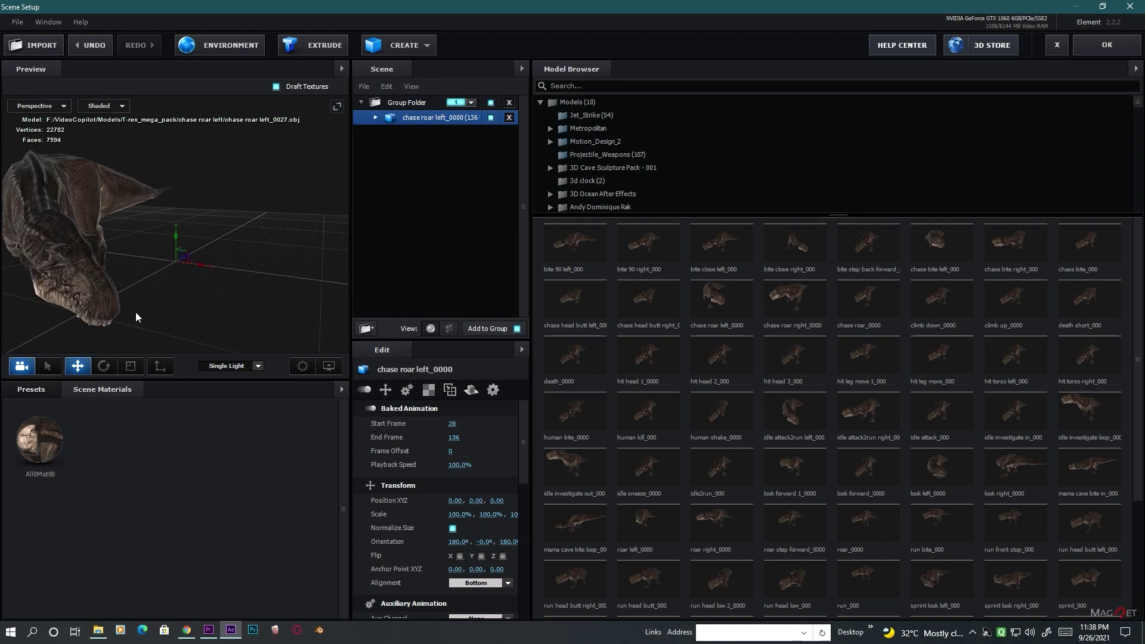
pyautogui.moveTo(146, 312); pyautogui.dragTo(178, 312)
pyautogui.moveTo(456, 427); pyautogui.dragTo(390, 434)
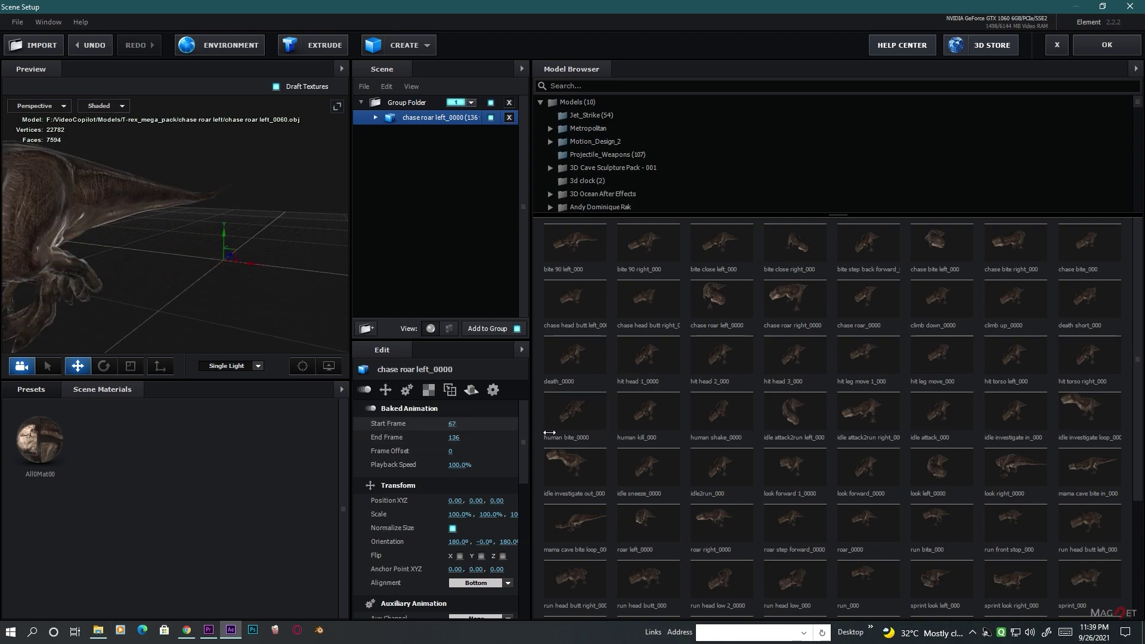
pyautogui.moveTo(390, 434); pyautogui.dragTo(257, 435)
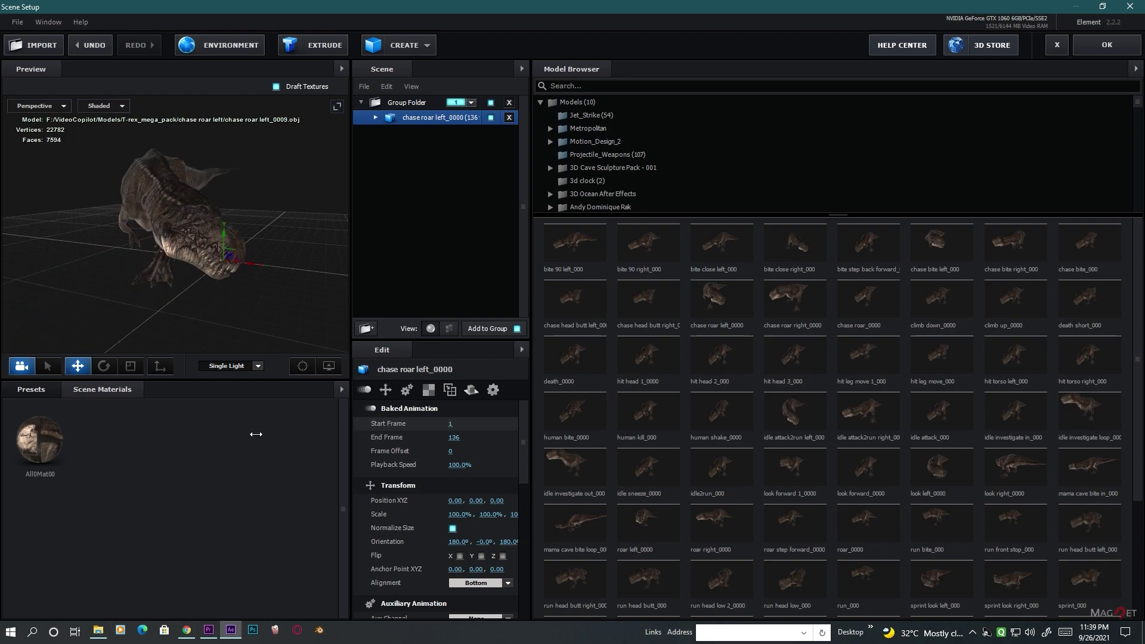
pyautogui.click(509, 103)
# Try the human shake T-rex with start frames 81, 71 and 73, then remove it.
pyautogui.click(721, 423)
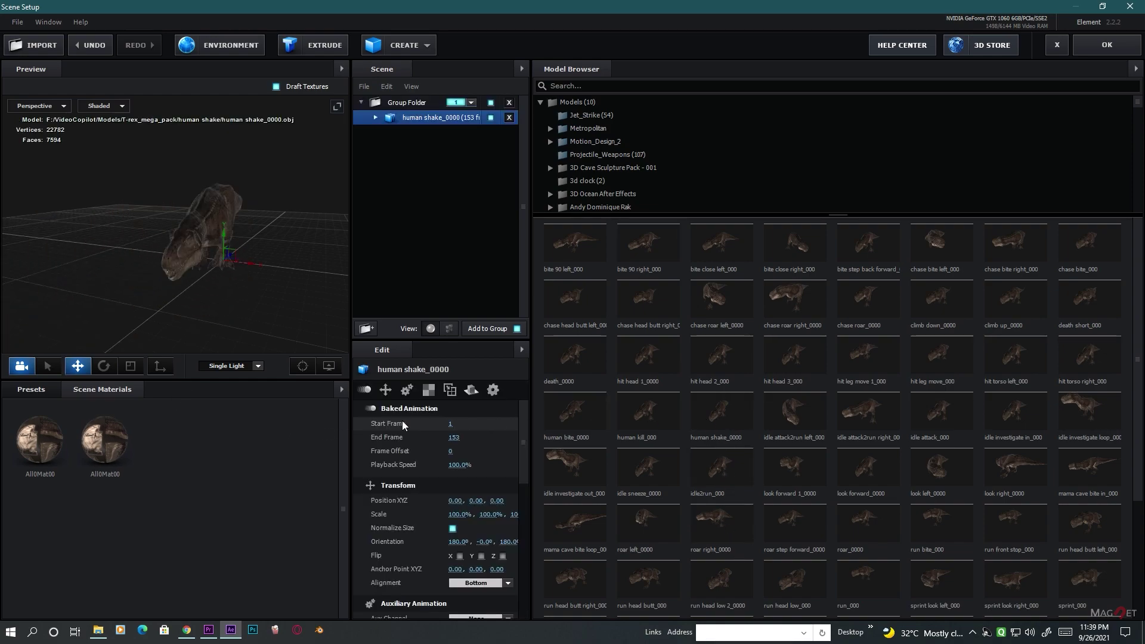
pyautogui.moveTo(454, 426)
pyautogui.mouseDown()
pyautogui.moveTo(683, 427)
pyautogui.moveTo(662, 429)
pyautogui.mouseUp()
pyautogui.moveTo(213, 262); pyautogui.dragTo(157, 296)
pyautogui.moveTo(457, 423)
pyautogui.mouseDown()
pyautogui.moveTo(476, 432)
pyautogui.moveTo(226, 438)
pyautogui.mouseUp()
pyautogui.click(508, 102)
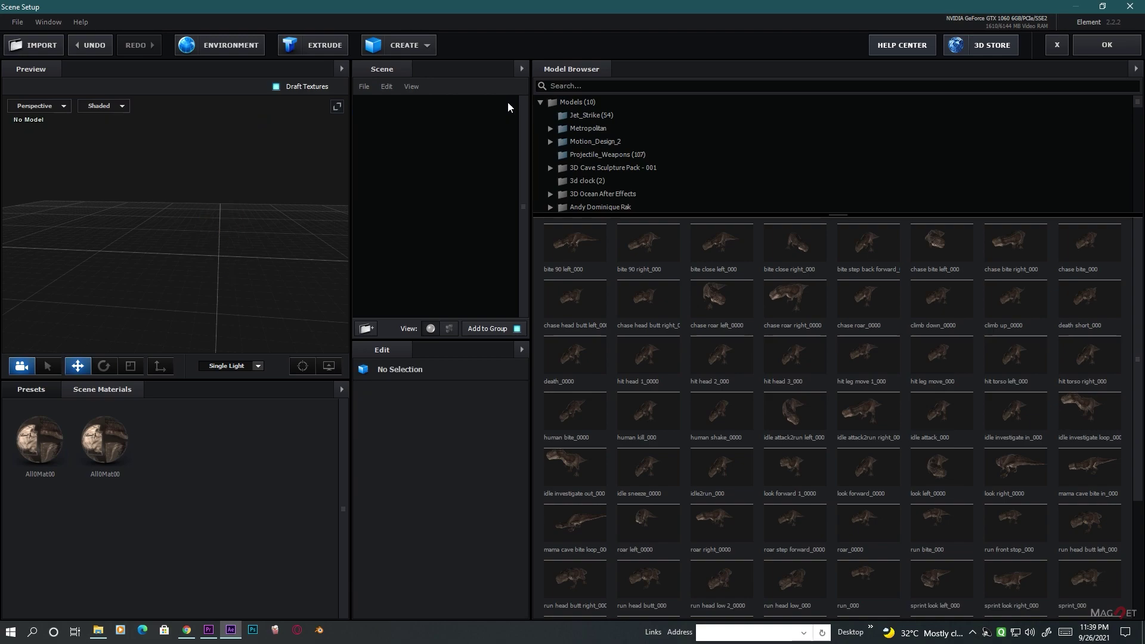
# Try the run bite T-rex with start frames 40, 5 and 1, then remove it.
pyautogui.doubleClick(942, 531)
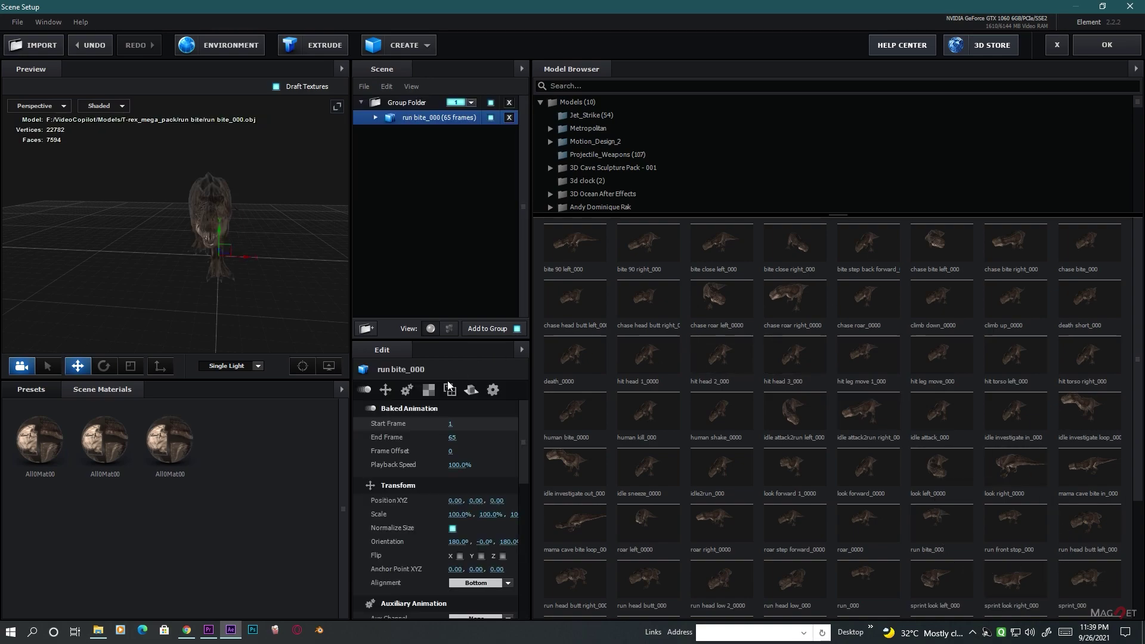
pyautogui.moveTo(297, 274); pyautogui.dragTo(264, 272)
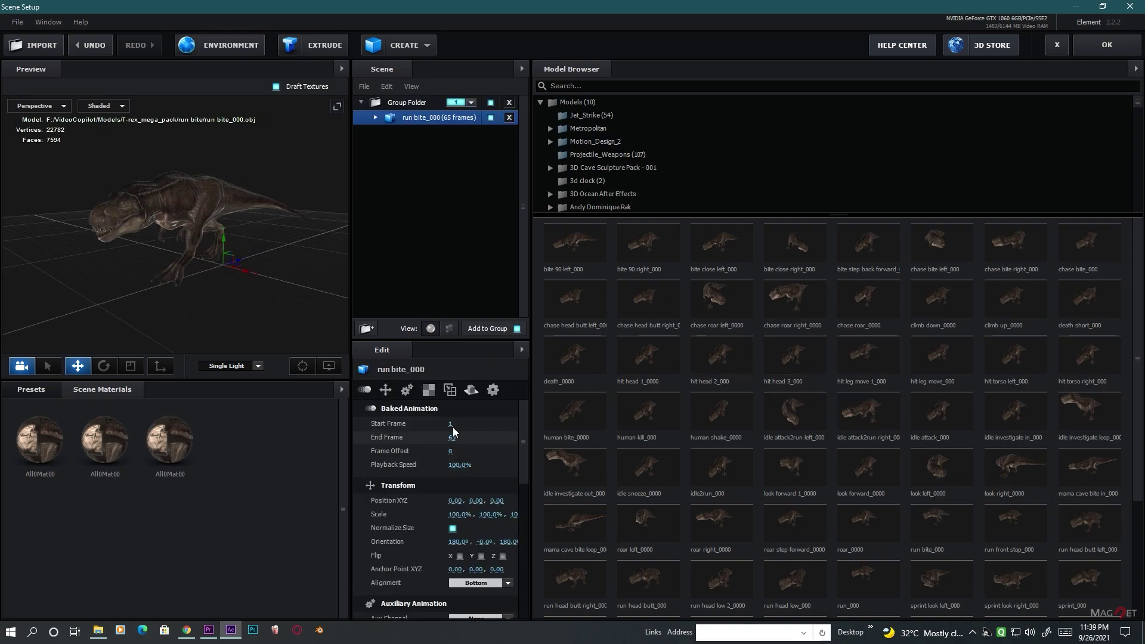
pyautogui.moveTo(450, 424)
pyautogui.mouseDown()
pyautogui.moveTo(577, 428)
pyautogui.moveTo(400, 437)
pyautogui.mouseUp()
pyautogui.moveTo(136, 295); pyautogui.dragTo(226, 304)
pyautogui.moveTo(450, 424); pyautogui.dragTo(470, 426)
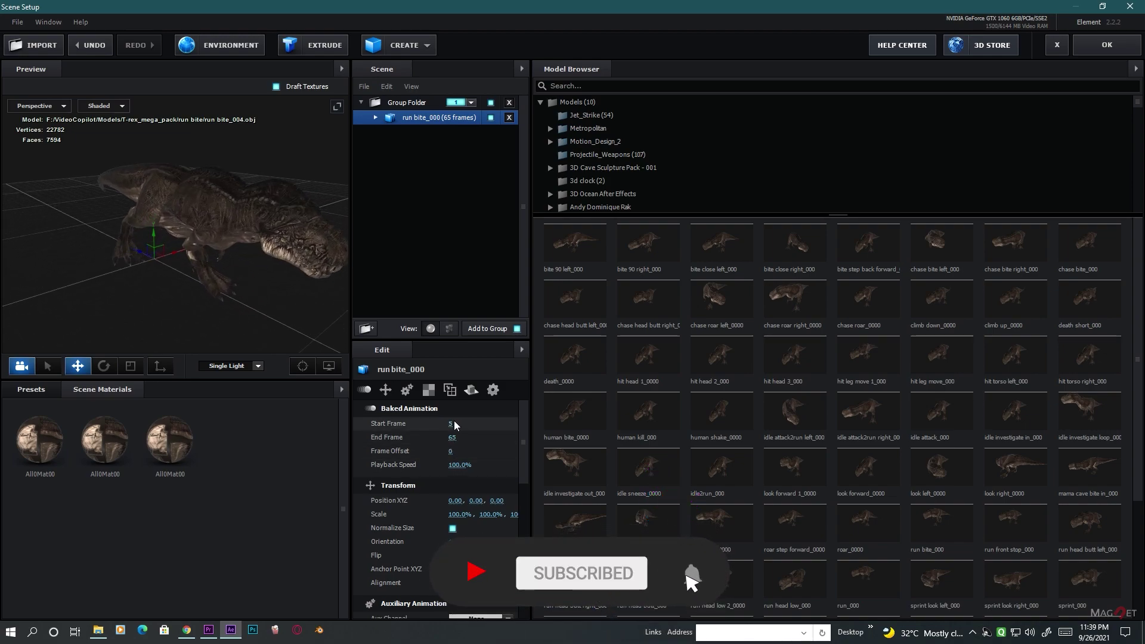
pyautogui.moveTo(454, 423); pyautogui.dragTo(413, 435)
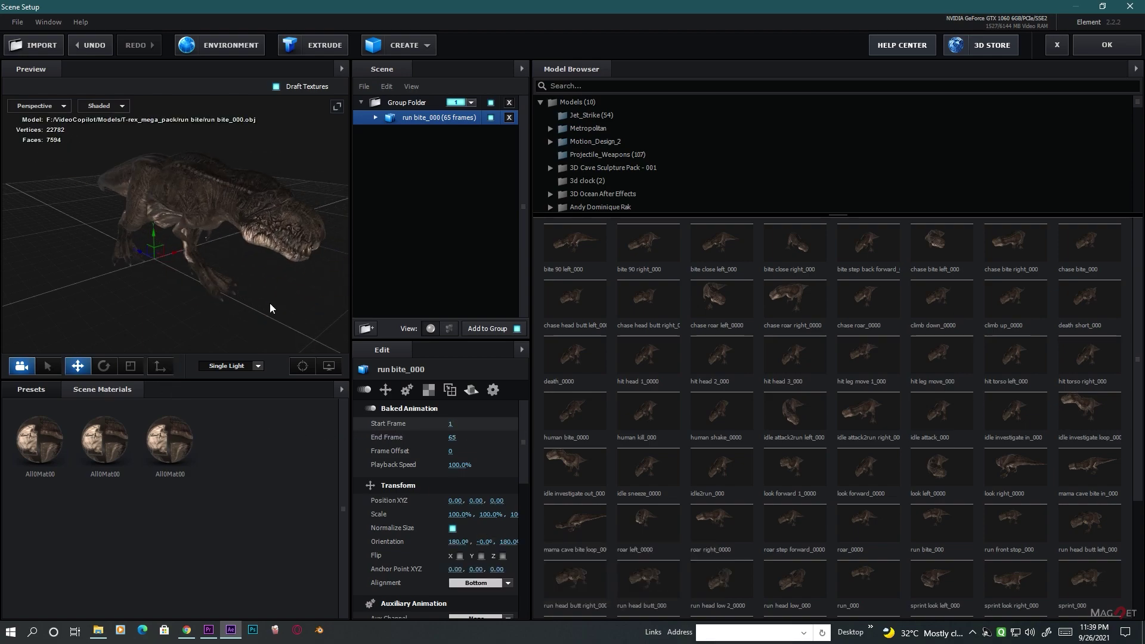
pyautogui.moveTo(298, 271); pyautogui.dragTo(206, 265)
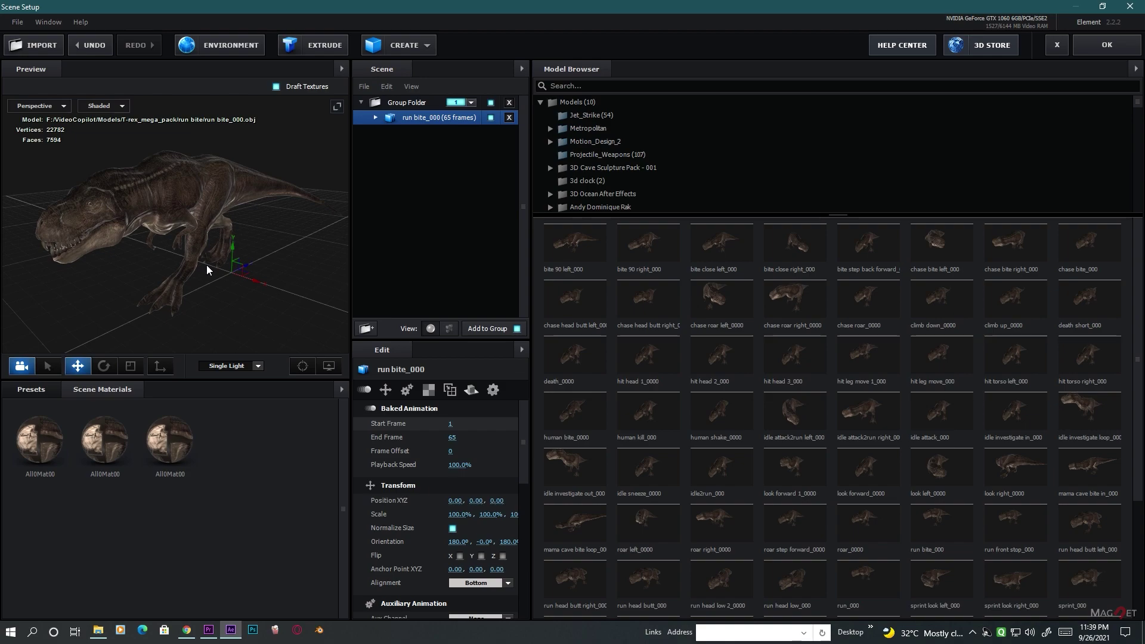
pyautogui.click(509, 103)
# Load the sprint look left T-rex and start its baked animation at frame 32.
pyautogui.click(930, 579)
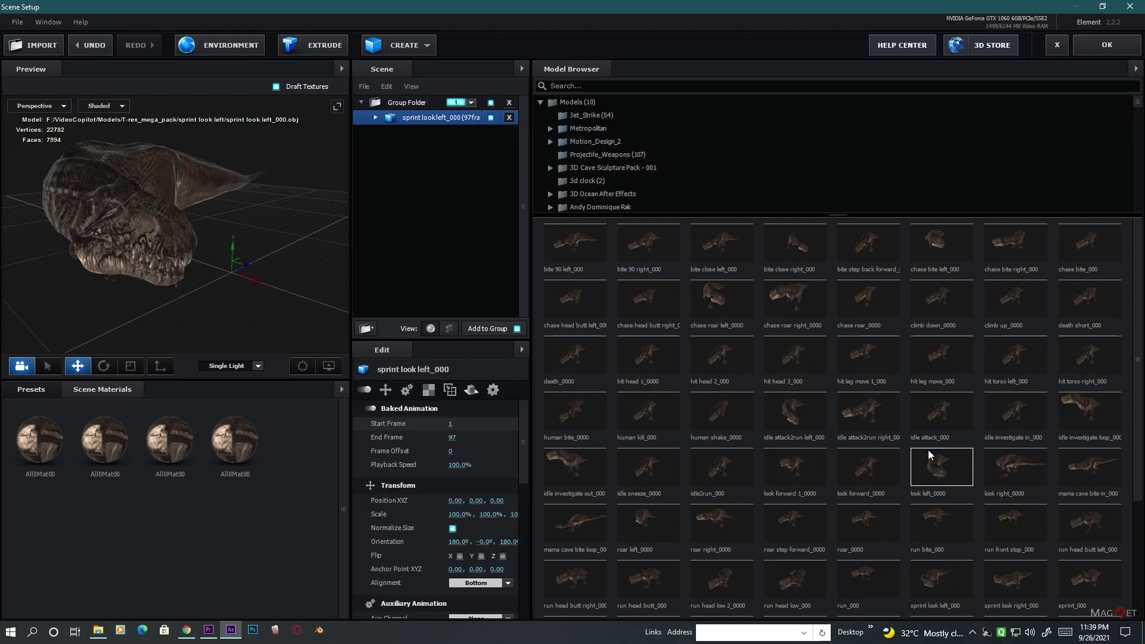
pyautogui.moveTo(101, 242); pyautogui.dragTo(147, 291)
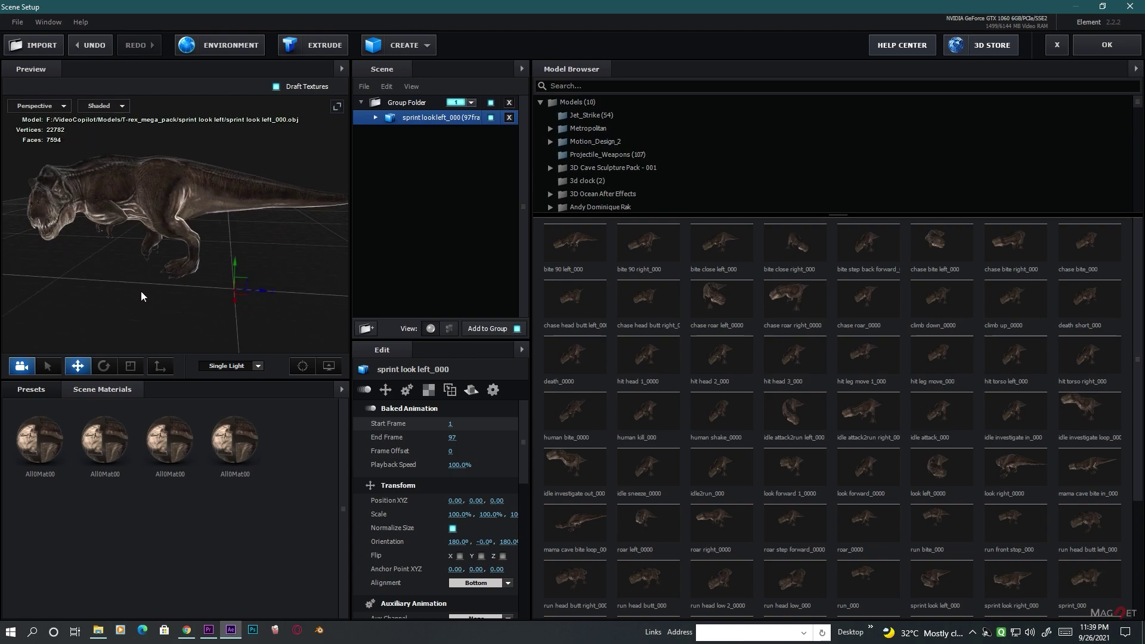
pyautogui.moveTo(450, 423)
pyautogui.mouseDown()
pyautogui.moveTo(555, 434)
pyautogui.moveTo(430, 434)
pyautogui.mouseUp()
pyautogui.moveTo(154, 283)
pyautogui.mouseDown()
pyautogui.moveTo(257, 307)
pyautogui.moveTo(246, 295)
pyautogui.mouseUp()
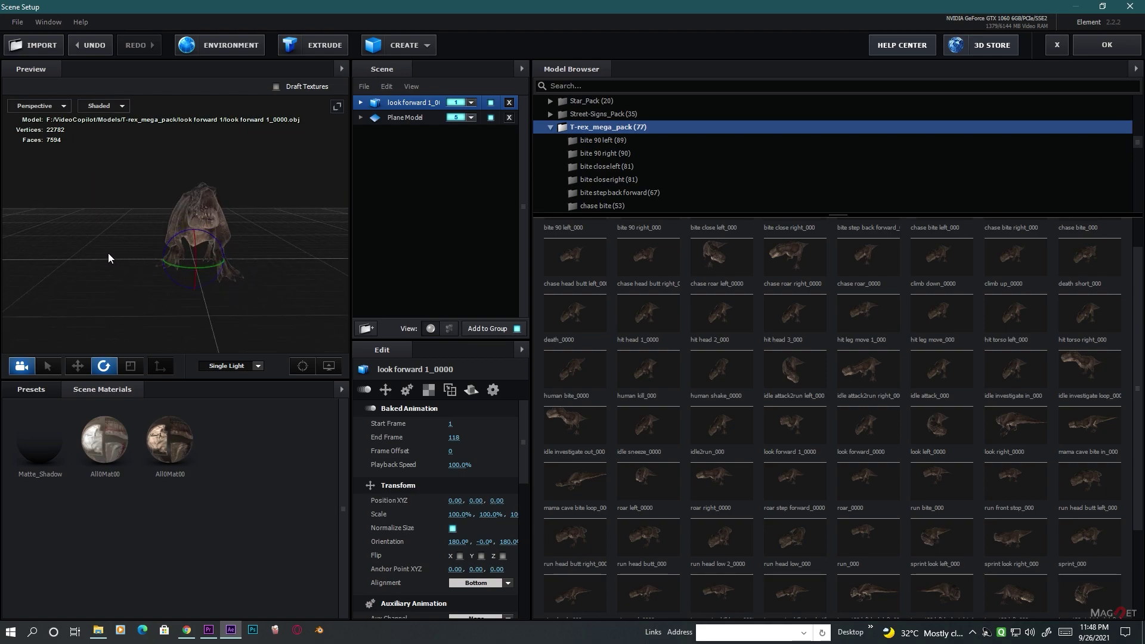
pyautogui.scroll(5, 127, 254)
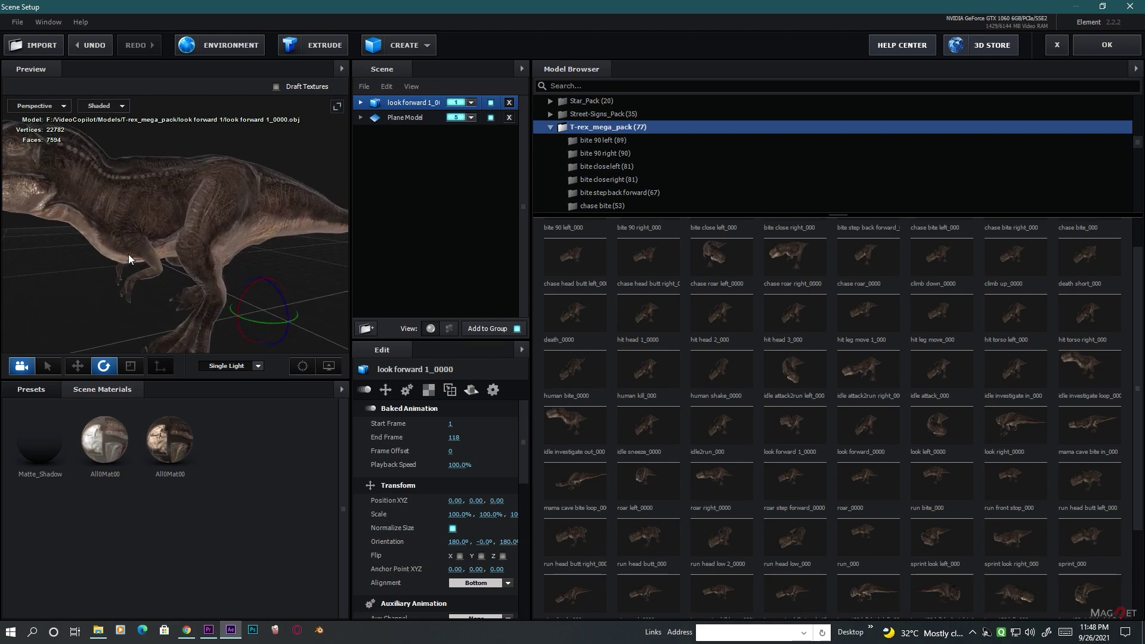
# Orbit the preview to a front three-quarter view of the T-rex.
pyautogui.moveTo(128, 255)
pyautogui.mouseDown()
pyautogui.moveTo(175, 248)
pyautogui.moveTo(121, 246)
pyautogui.moveTo(152, 245)
pyautogui.moveTo(149, 265)
pyautogui.moveTo(217, 252)
pyautogui.moveTo(140, 250)
pyautogui.mouseUp()
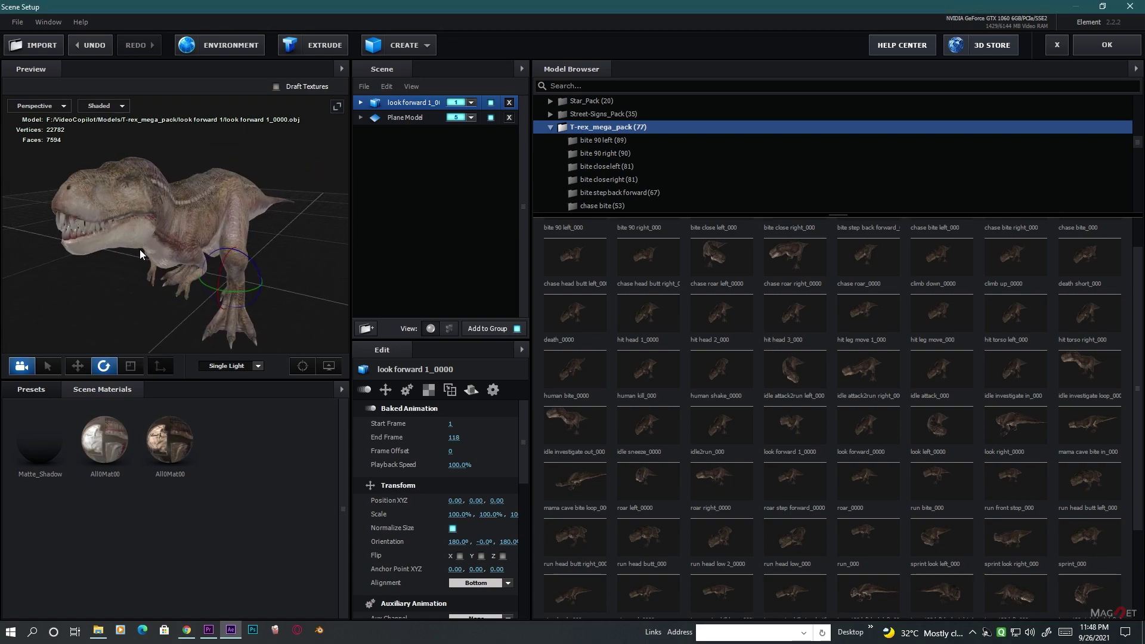
# Apply the Element scene setup and reveal Camera 1's Position and Point of Interest.
pyautogui.click(1101, 43)
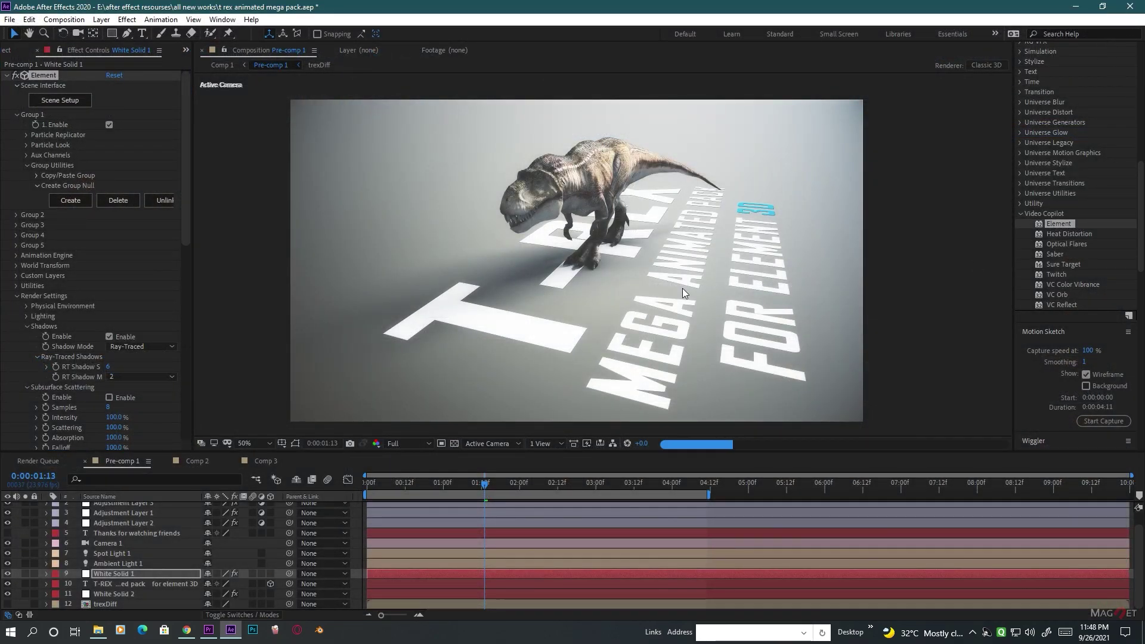
pyautogui.press('u')
pyautogui.moveTo(365, 483); pyautogui.dragTo(259, 509)
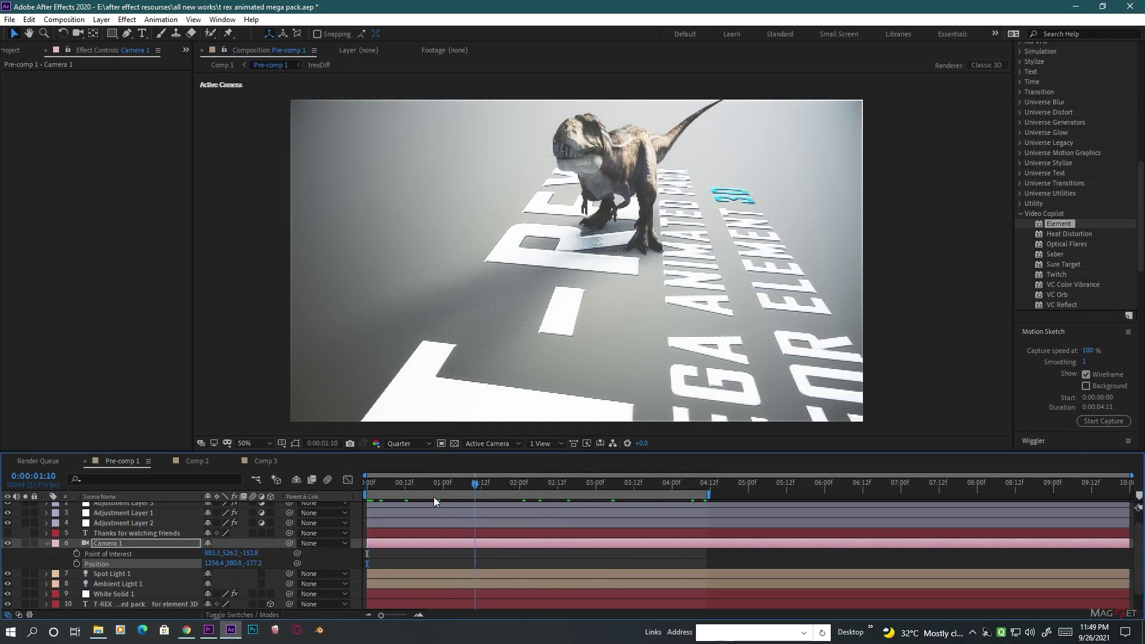
# Keyframe Camera 1 at 0:00, then move it closer to the T-rex at 4:10.
pyautogui.click(75, 554)
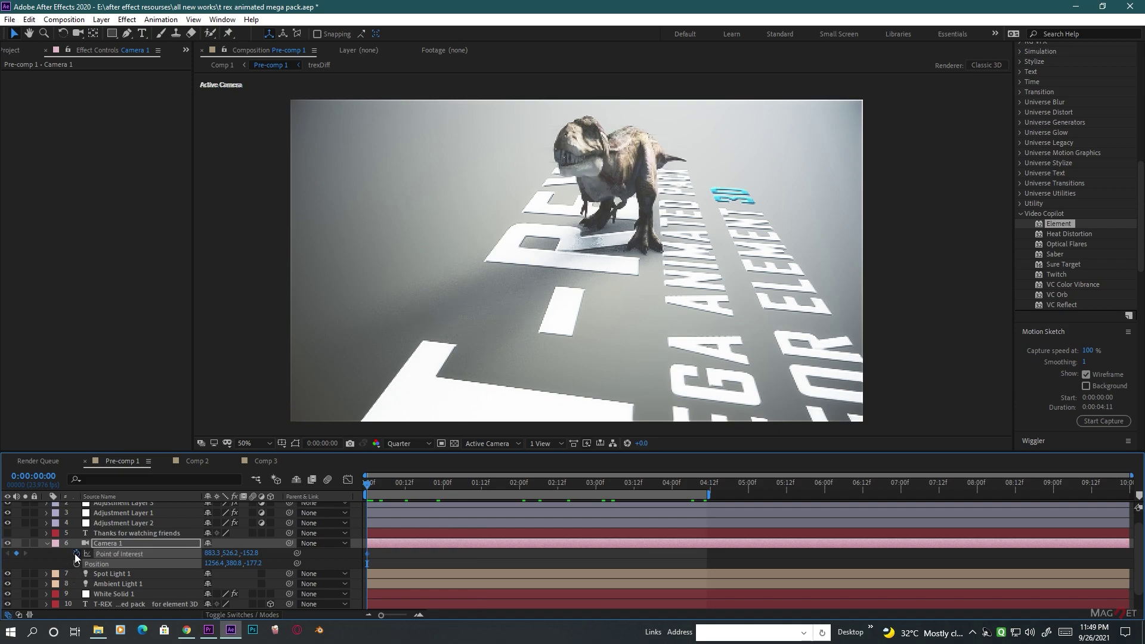
pyautogui.moveTo(377, 492)
pyautogui.mouseDown()
pyautogui.moveTo(430, 485)
pyautogui.moveTo(705, 513)
pyautogui.mouseUp()
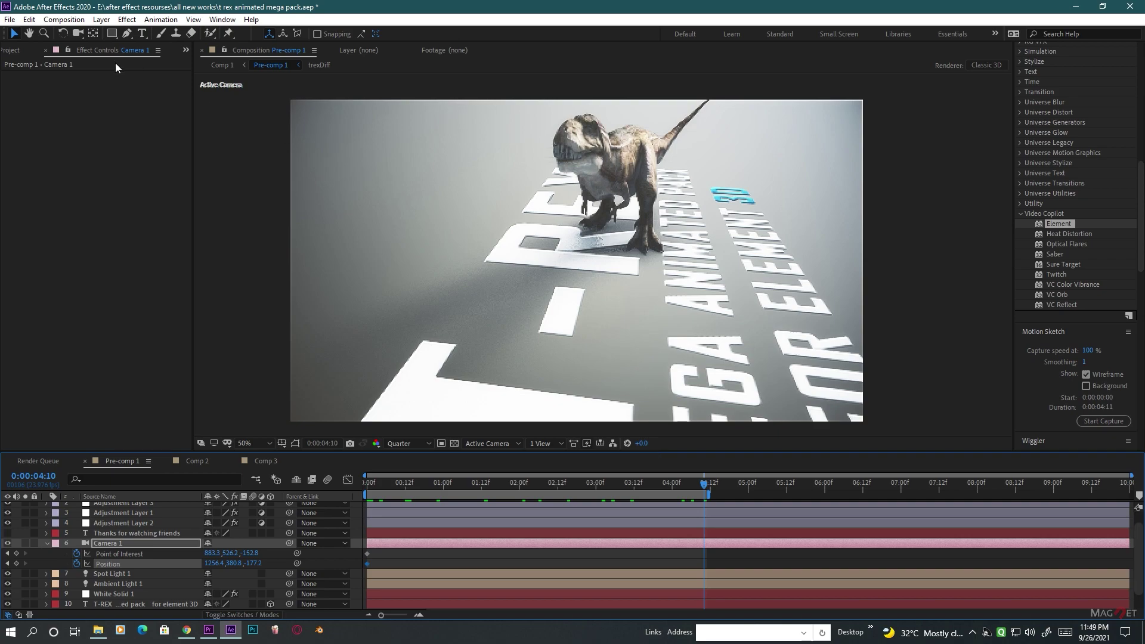
pyautogui.click(78, 33)
pyautogui.moveTo(659, 325)
pyautogui.mouseDown()
pyautogui.moveTo(677, 289)
pyautogui.moveTo(675, 231)
pyautogui.moveTo(650, 341)
pyautogui.moveTo(631, 320)
pyautogui.moveTo(535, 342)
pyautogui.moveTo(549, 322)
pyautogui.mouseUp()
pyautogui.moveTo(569, 487); pyautogui.dragTo(296, 496)
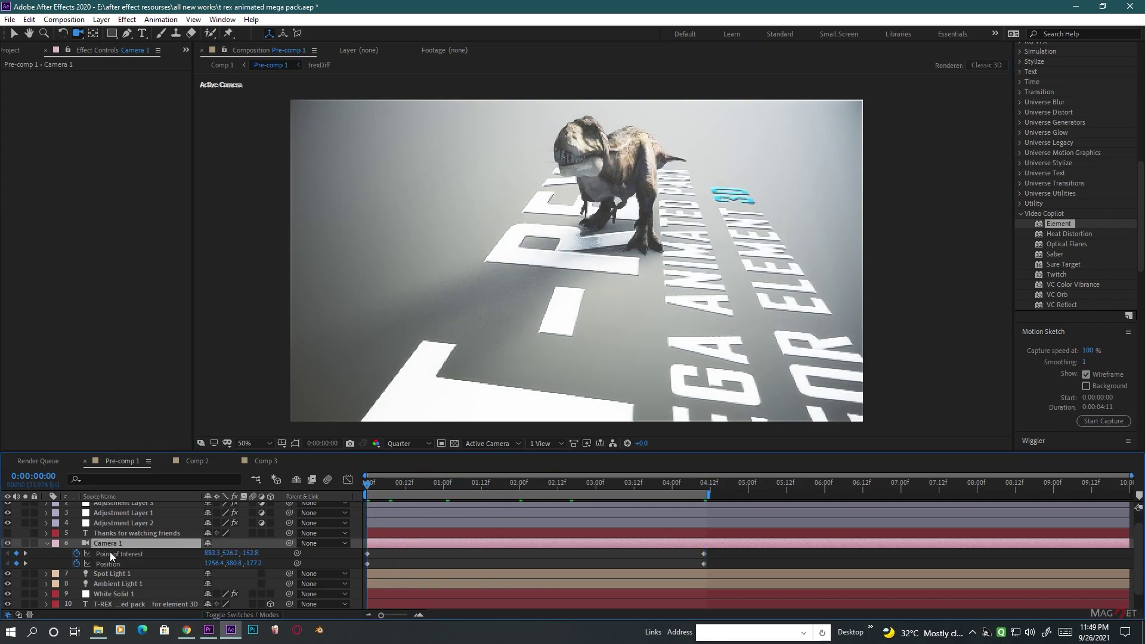
# Drive Camera 1's Point of Interest with a wiggle(1,30) expression.
pyautogui.keyDown('alt'); pyautogui.click(80, 553); pyautogui.keyUp('alt')
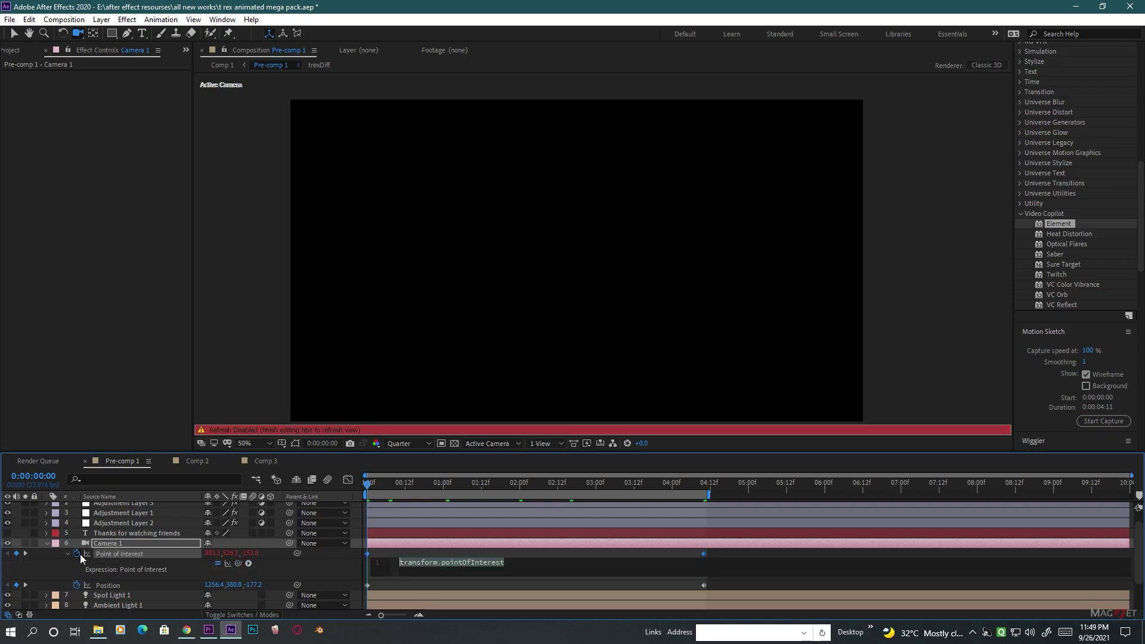
pyautogui.write('wiggle(1,30')
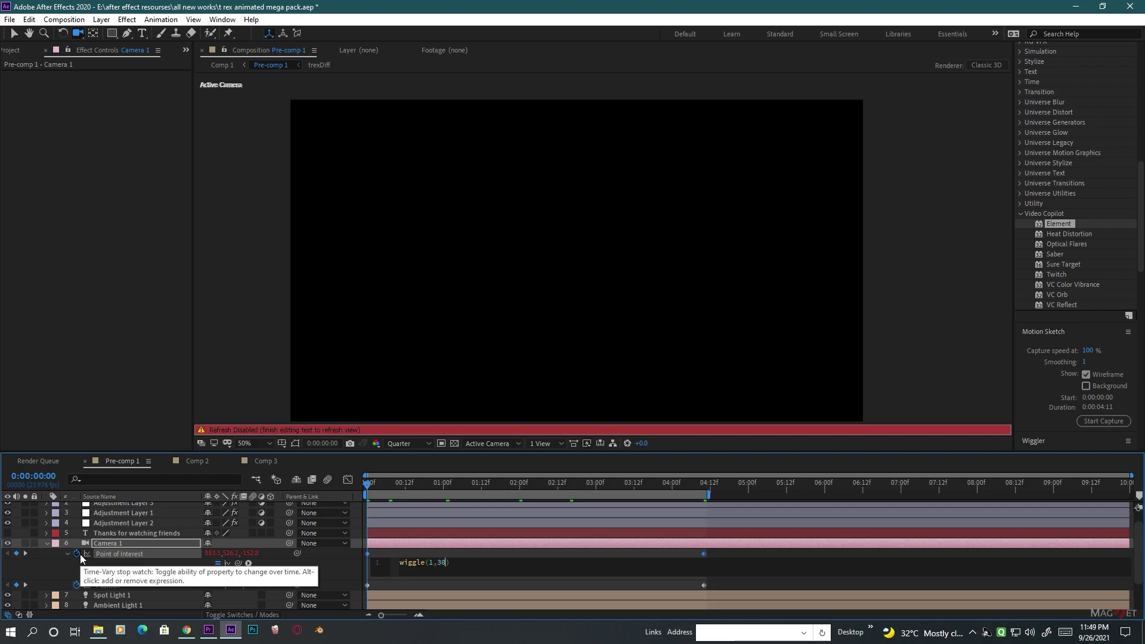
pyautogui.click(378, 486)
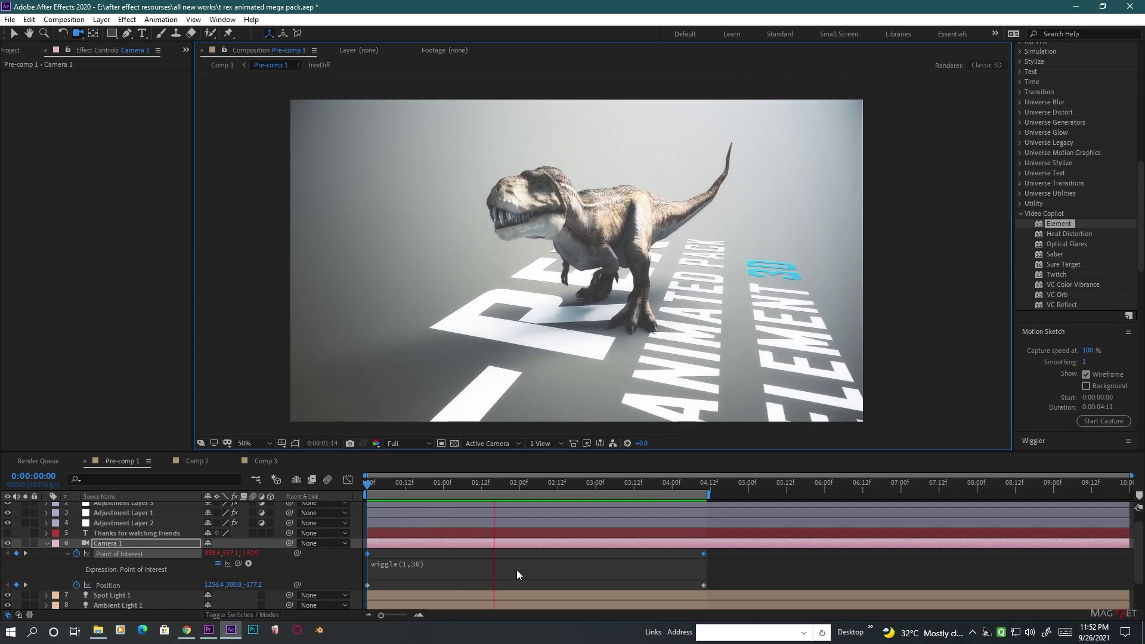
# Set Element's Motion Blur to On and replay the T-rex preview.
pyautogui.press('space')
pyautogui.press('a')
pyautogui.press('a')
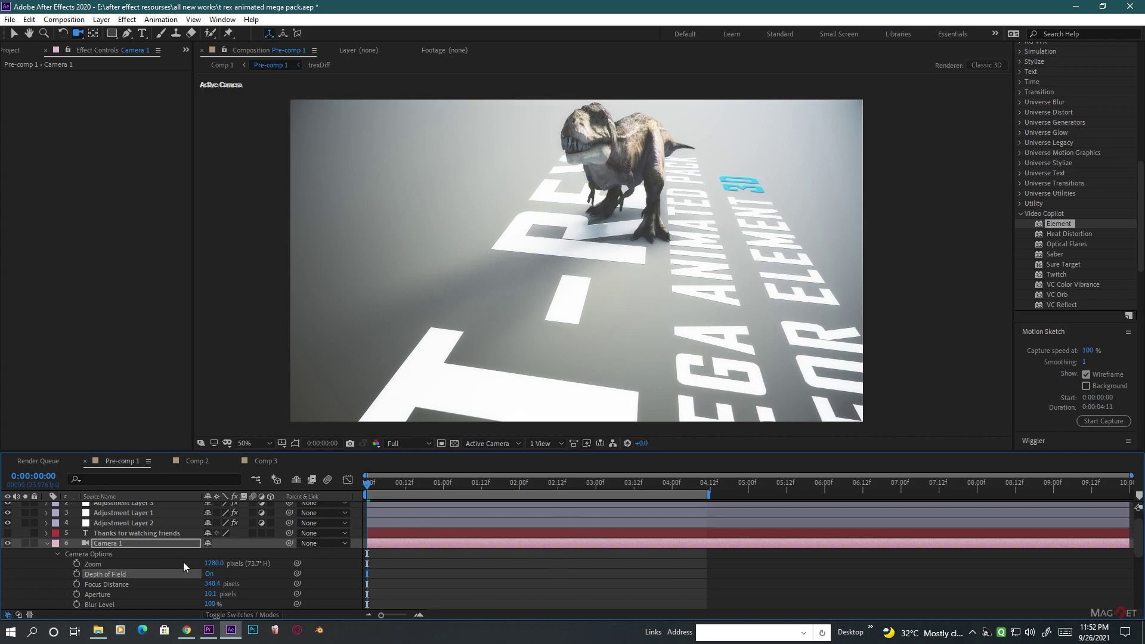
pyautogui.click(144, 391)
pyautogui.press('space')
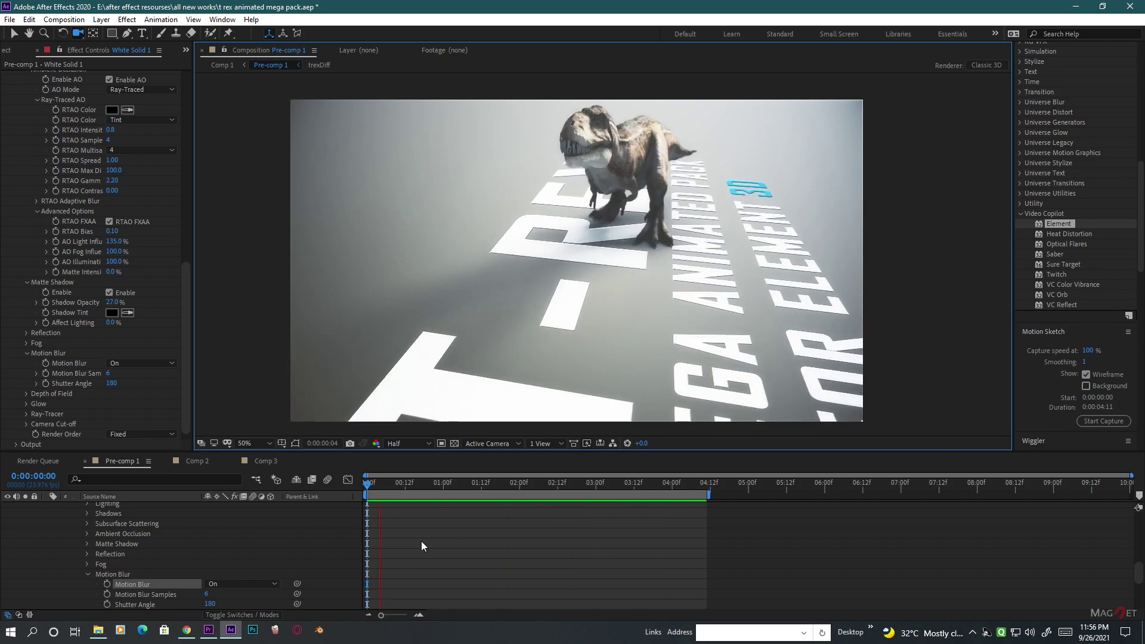
pyautogui.press('space')
pyautogui.moveTo(372, 484); pyautogui.dragTo(370, 486)
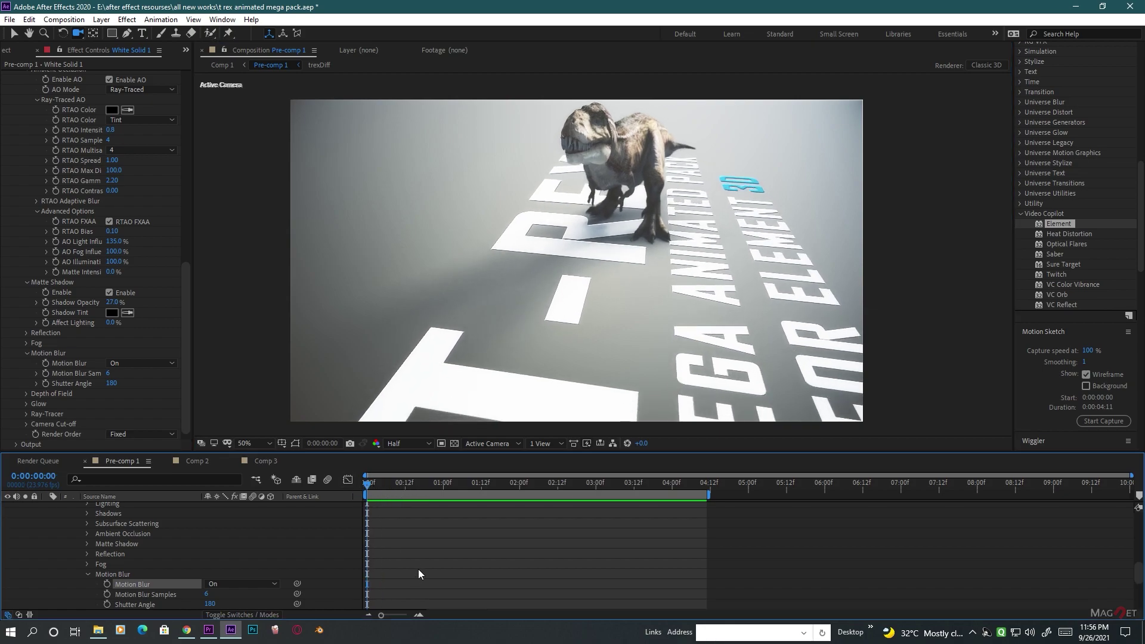
pyautogui.press('space')
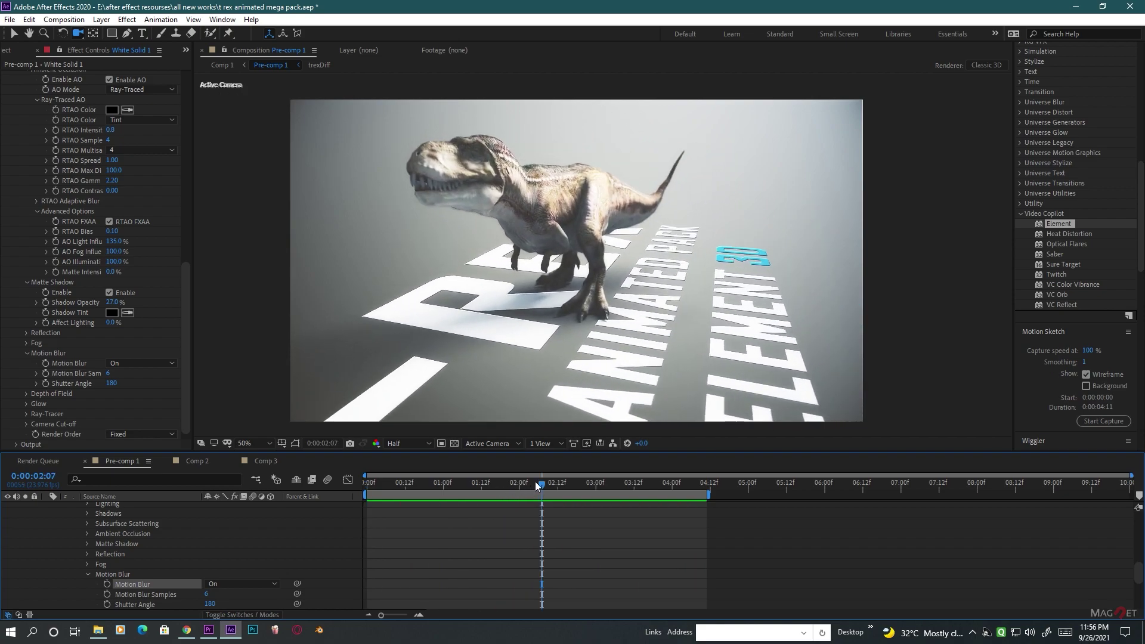
pyautogui.moveTo(535, 481); pyautogui.dragTo(546, 493)
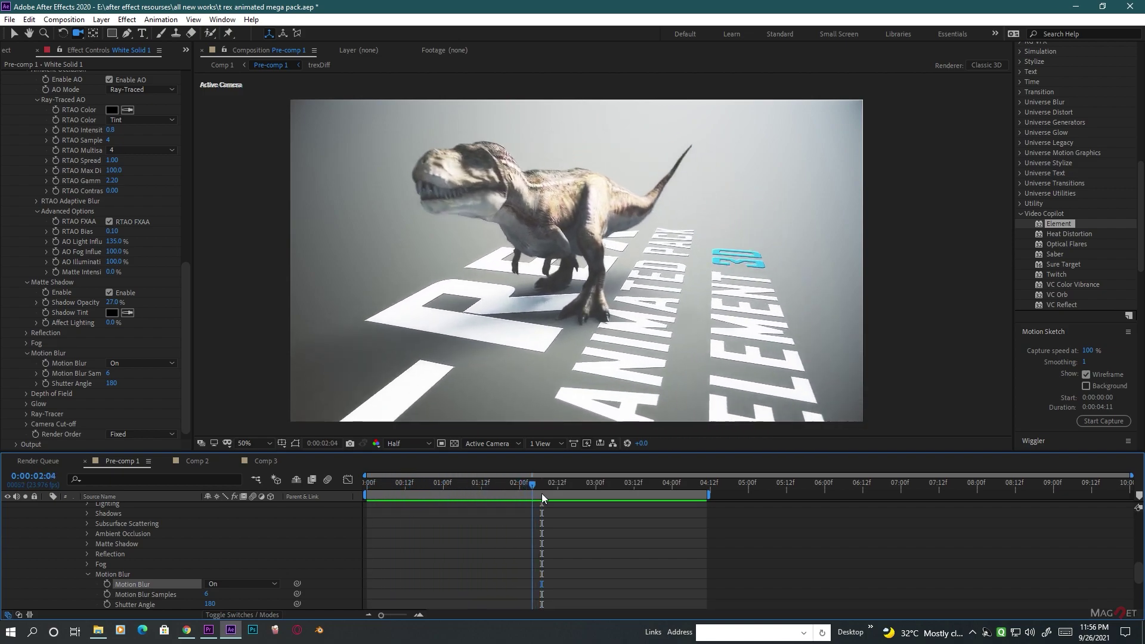
pyautogui.moveTo(545, 493); pyautogui.dragTo(361, 490)
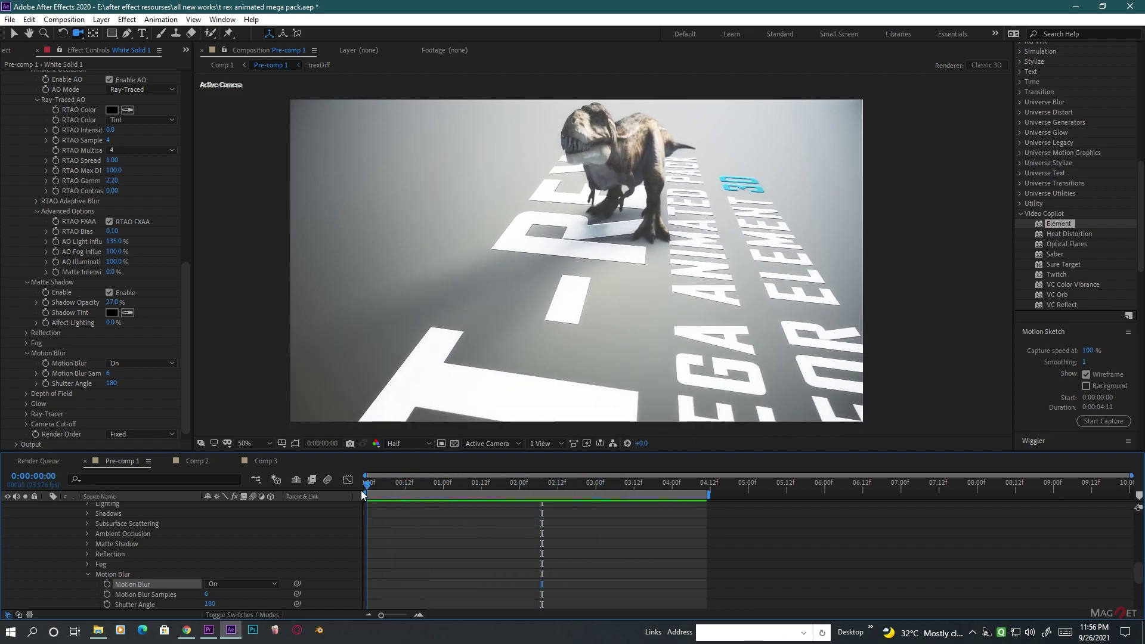
pyautogui.press('space')
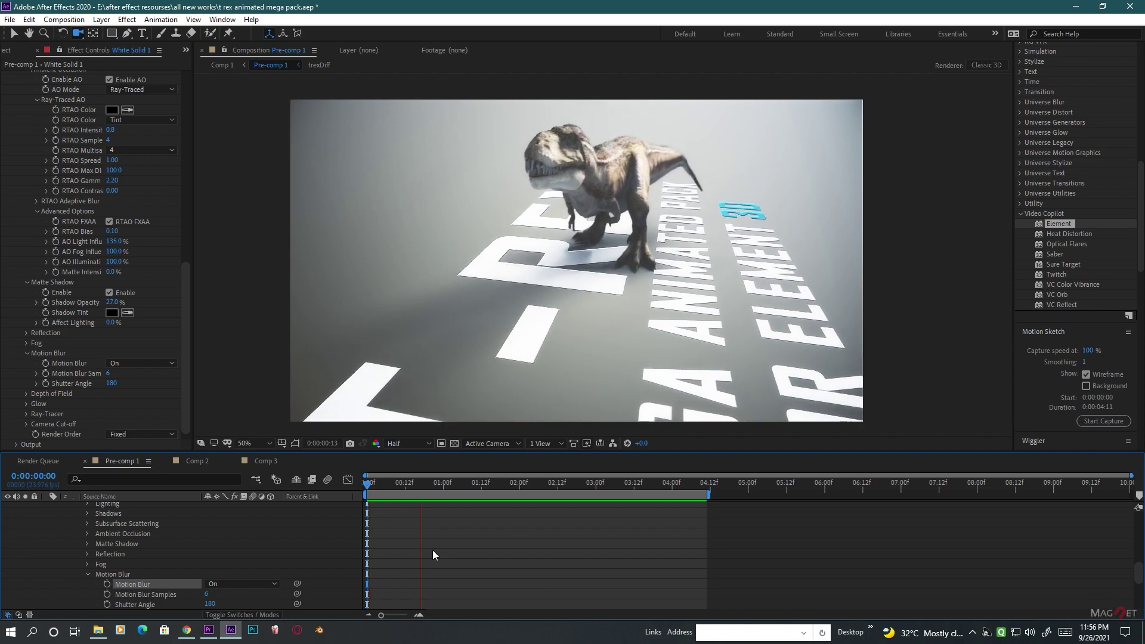